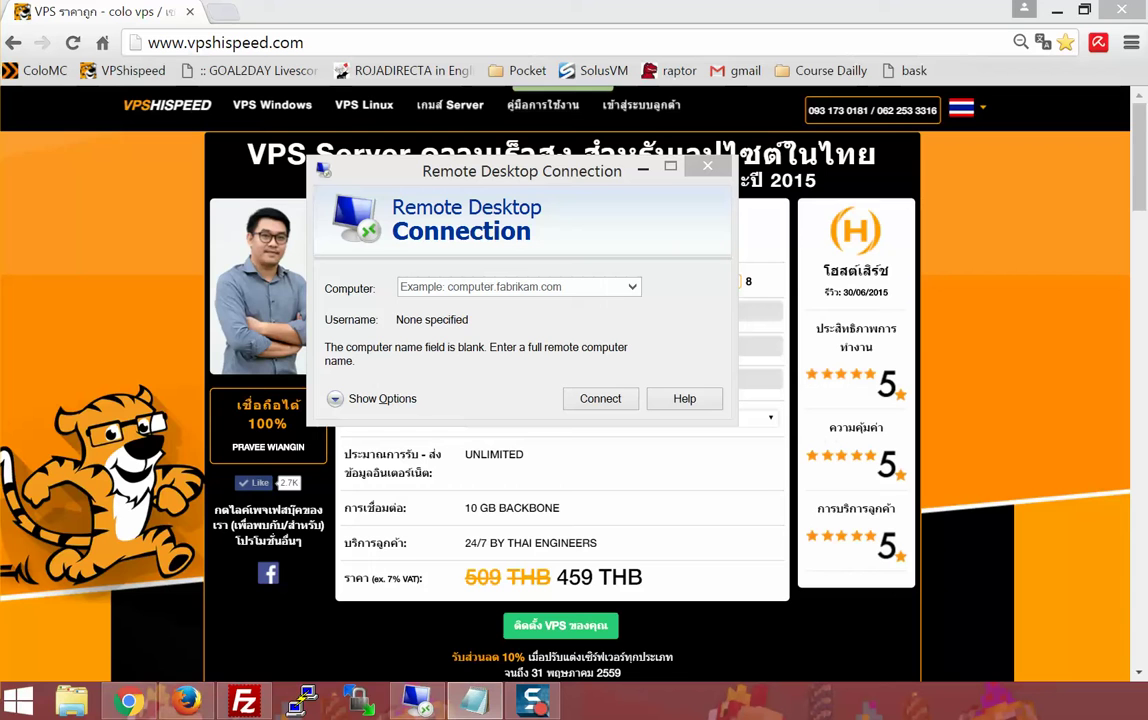
left_click(469, 286)
type("103.13.229.113")
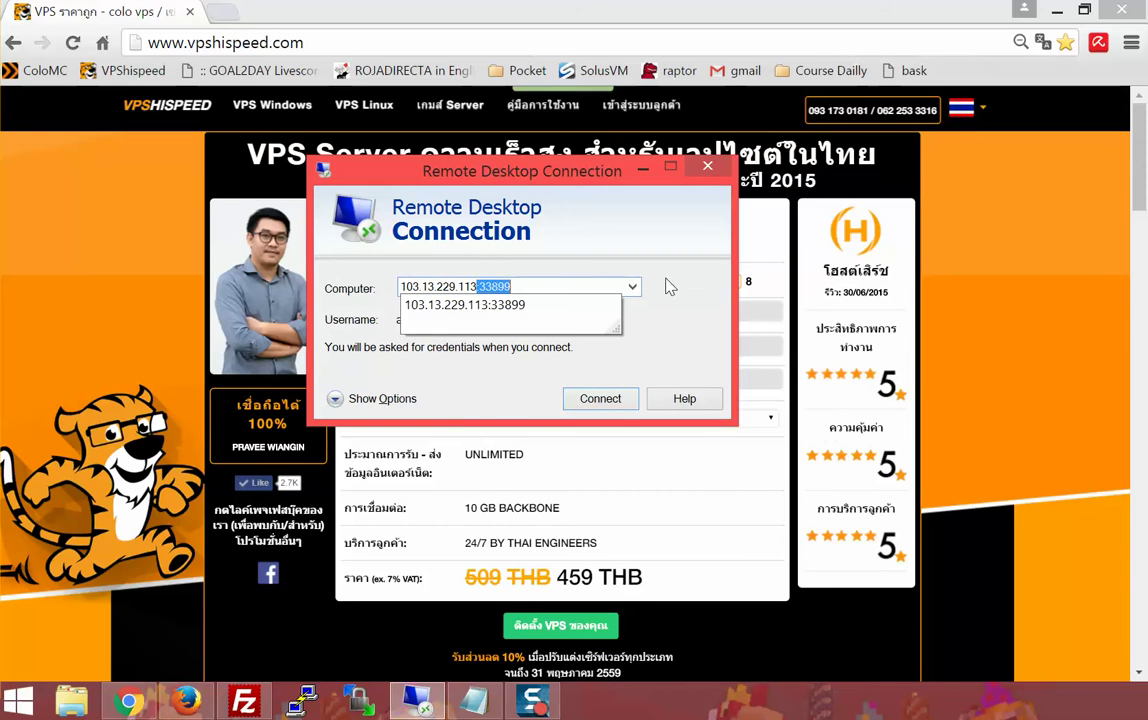
key("Delete")
type(":33899")
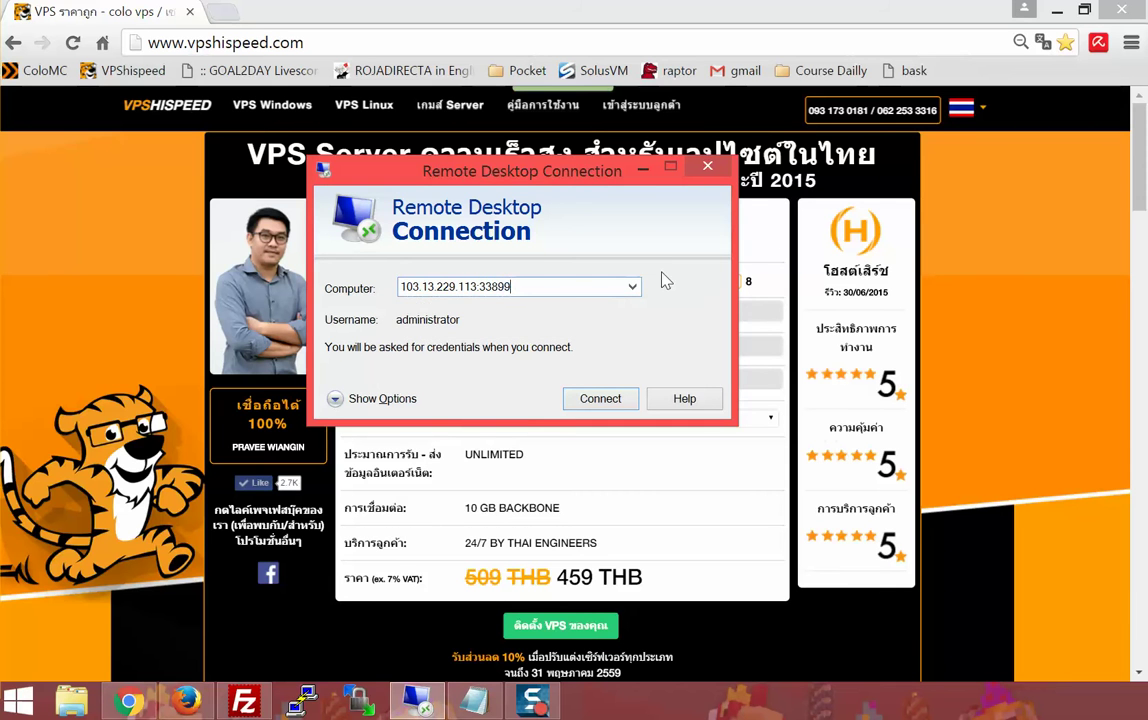
left_click(612, 399)
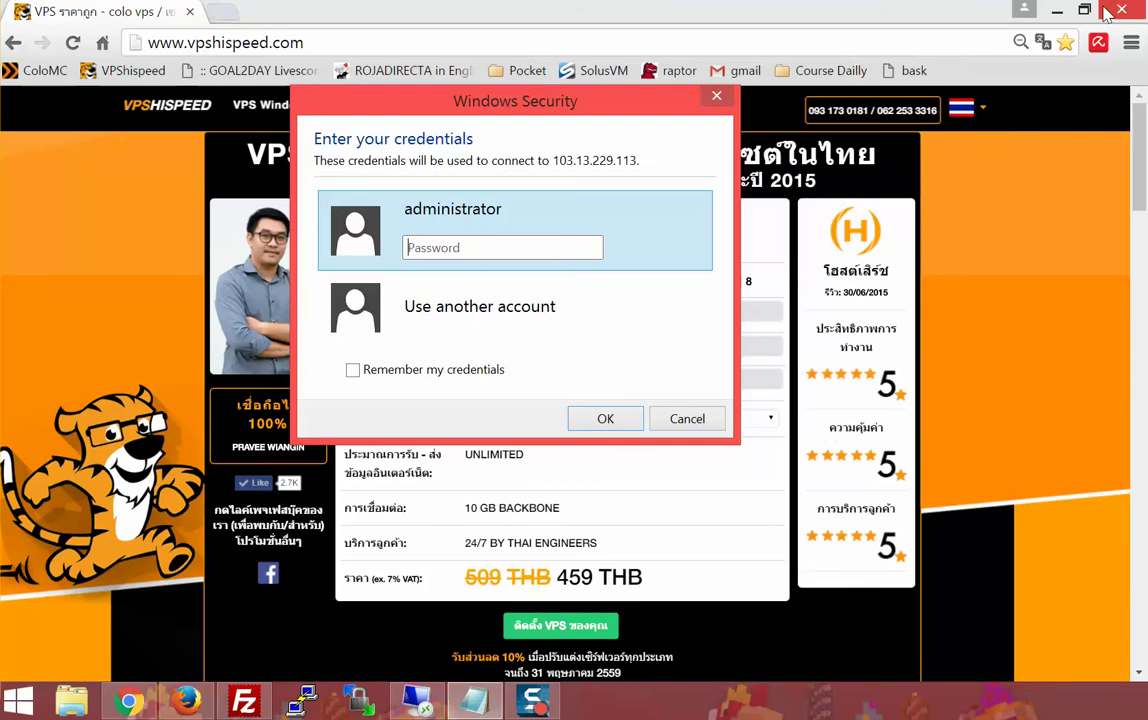
Minimize the browser, enter the administrator account's password and accept the certificate warning to connect to the server.
left_click(1057, 10)
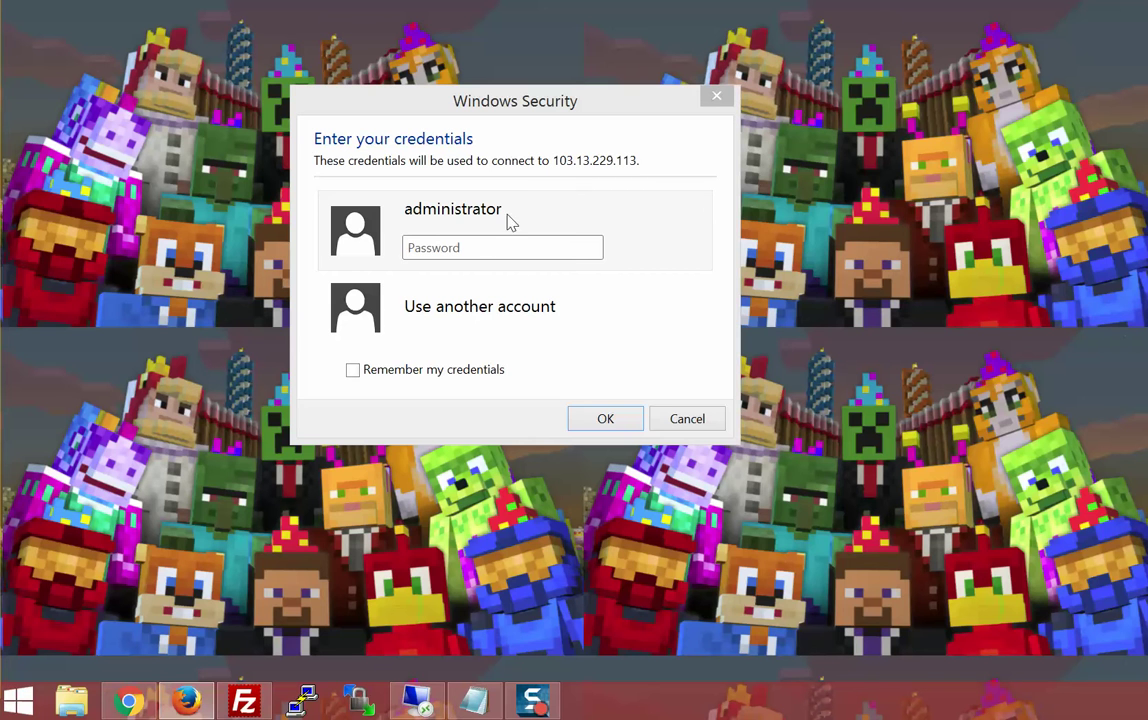
left_click(489, 247)
type("**********")
left_click(605, 419)
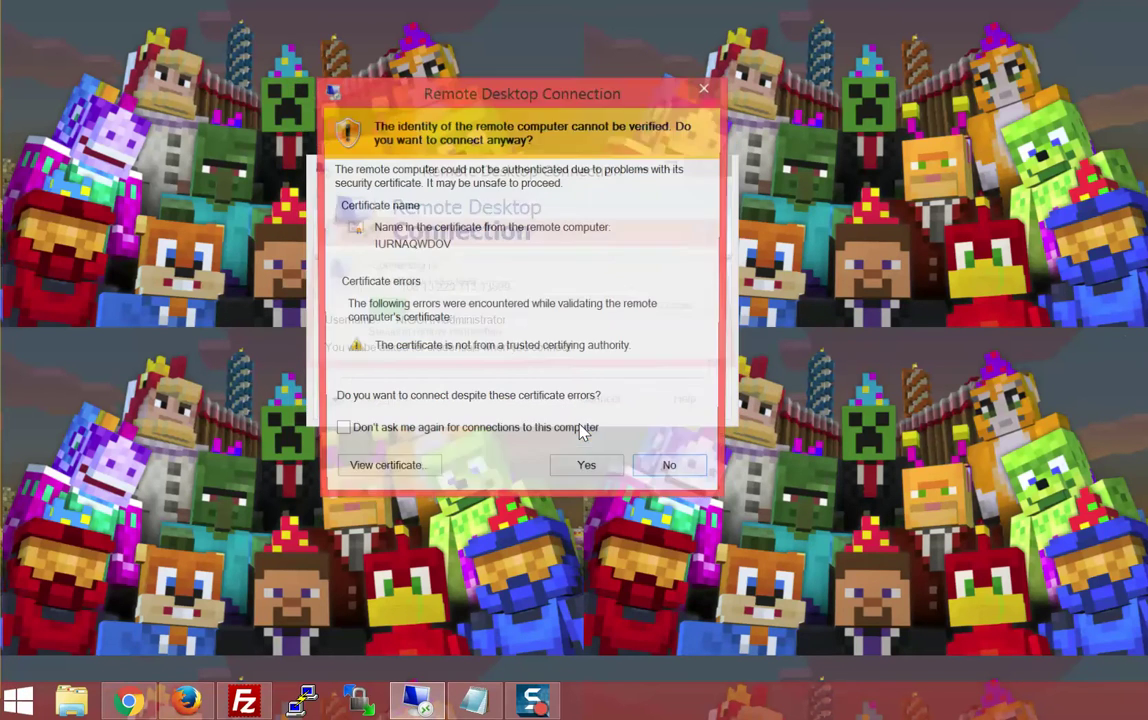
left_click(587, 471)
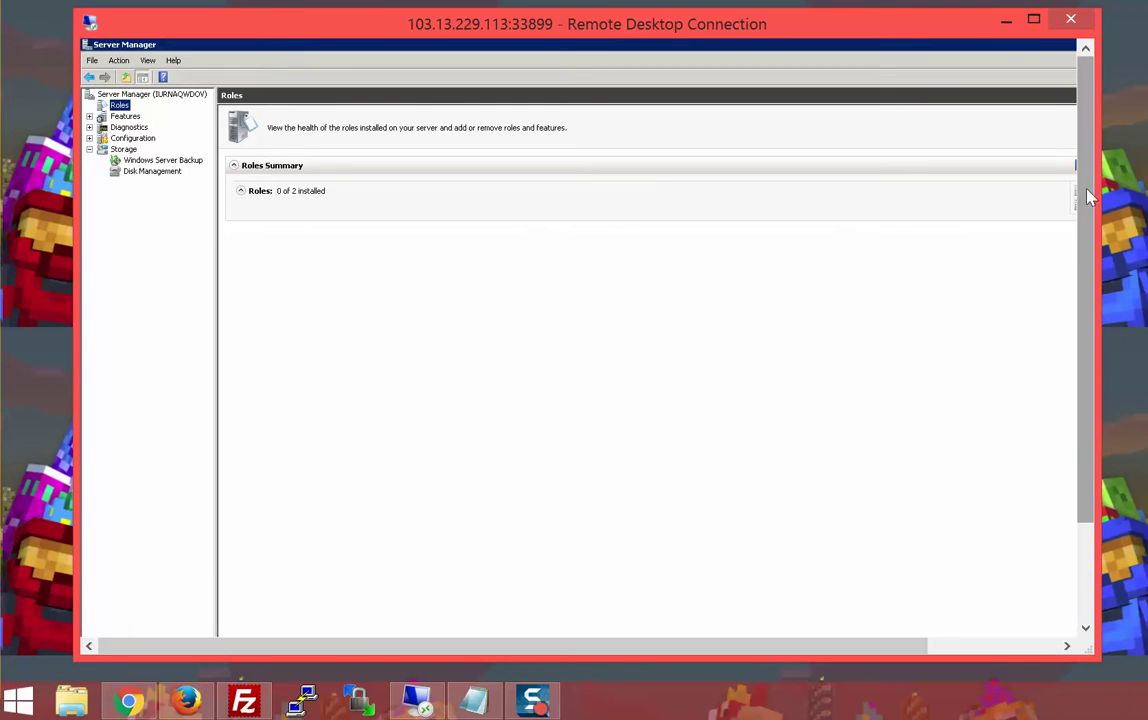
Start adding a server role, select Web Server (IIS) and maximize the remote session.
left_click_drag(1090, 197, 352, 132)
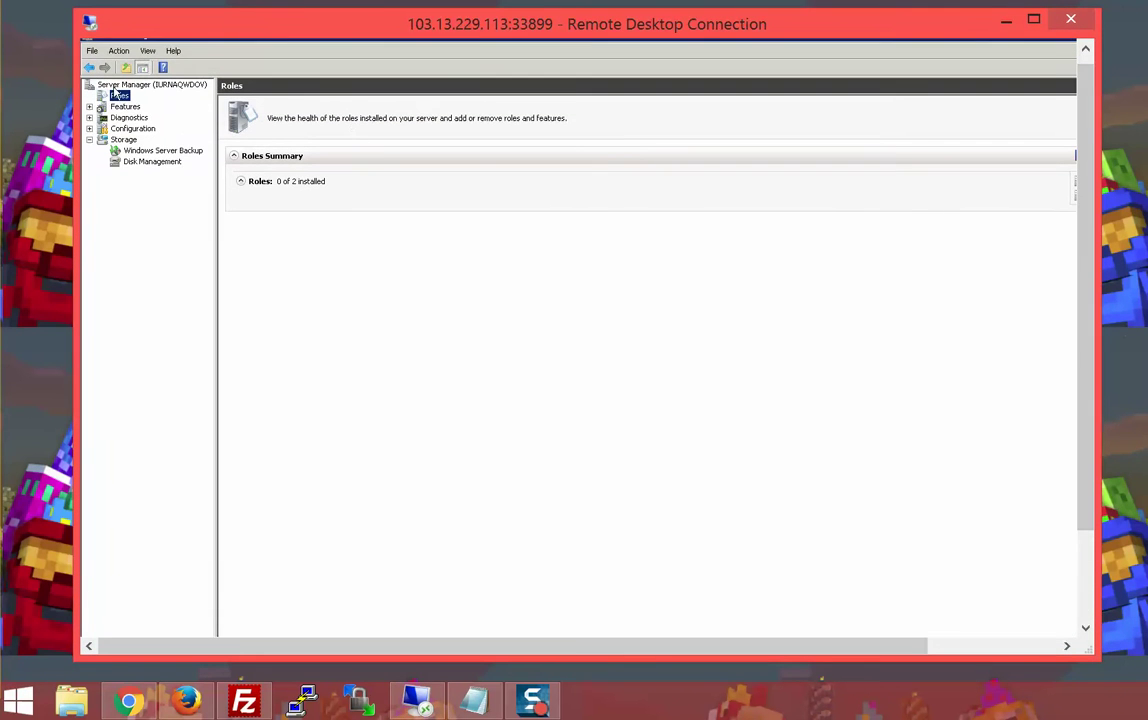
right_click(122, 97)
left_click(142, 103)
left_click(762, 551)
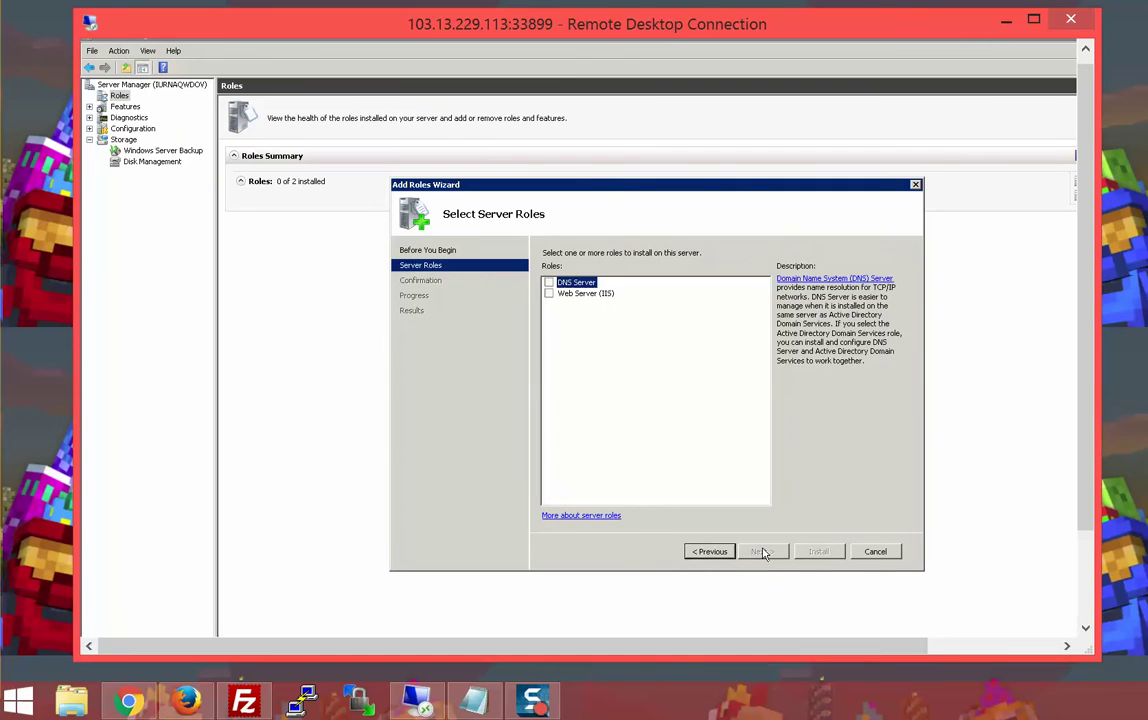
left_click(549, 294)
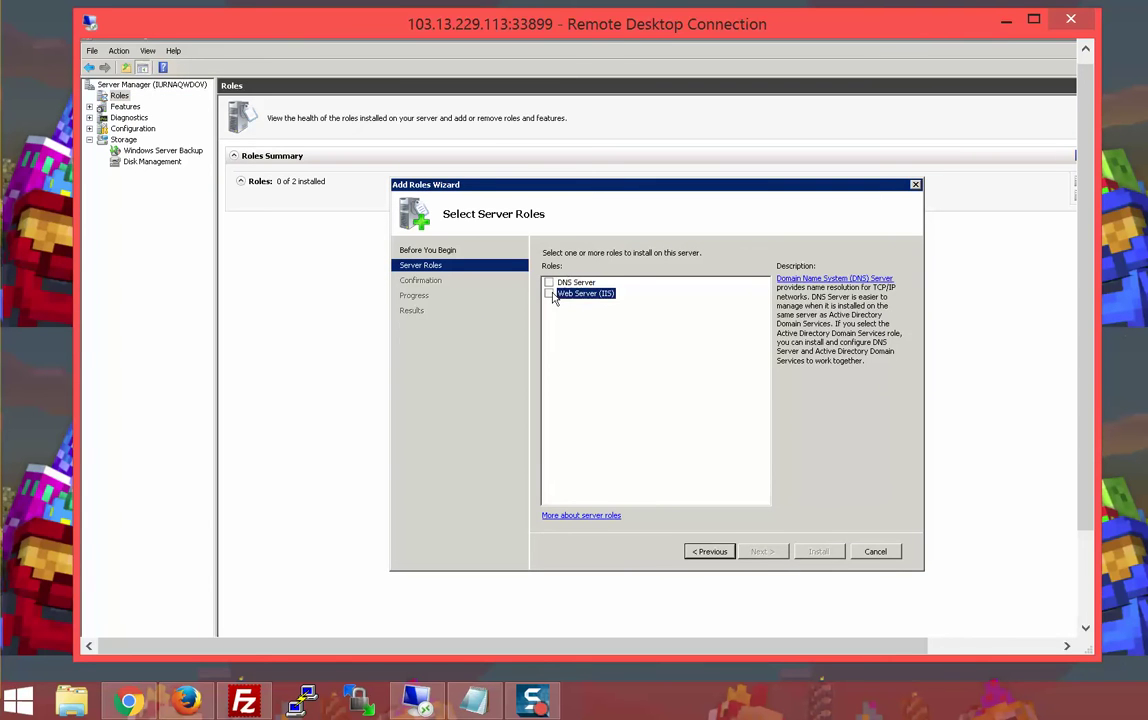
left_click(1033, 19)
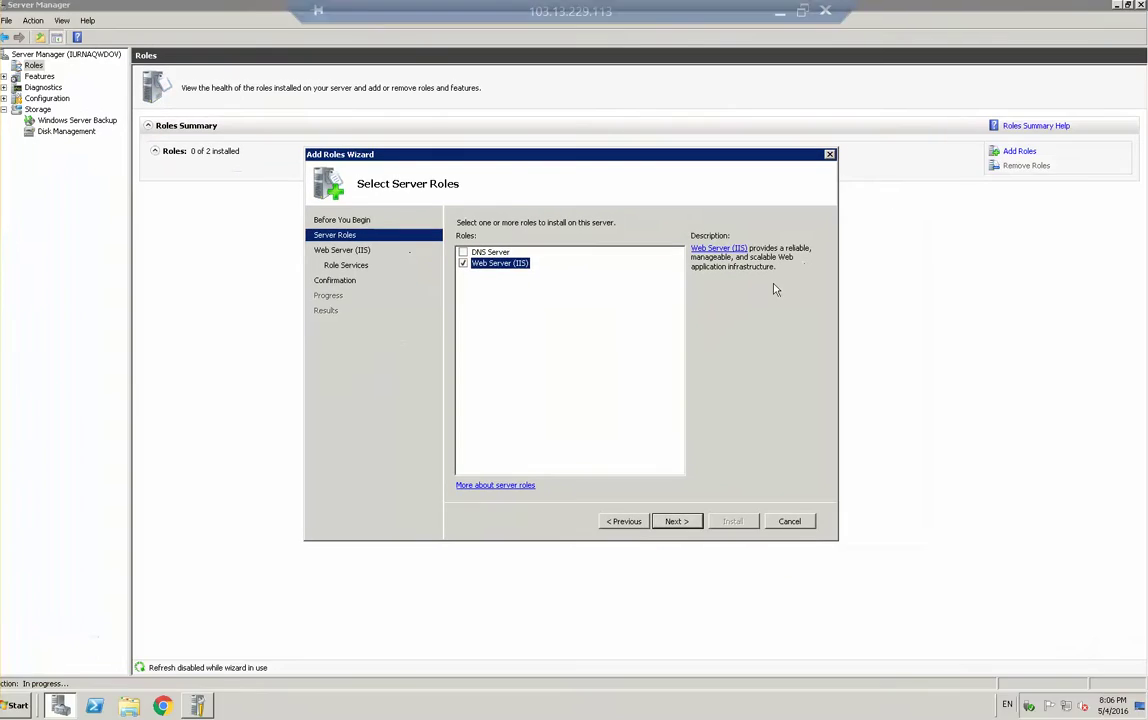
Install the Web Server (IIS) role with its default role services and close the finished wizard.
left_click(685, 524)
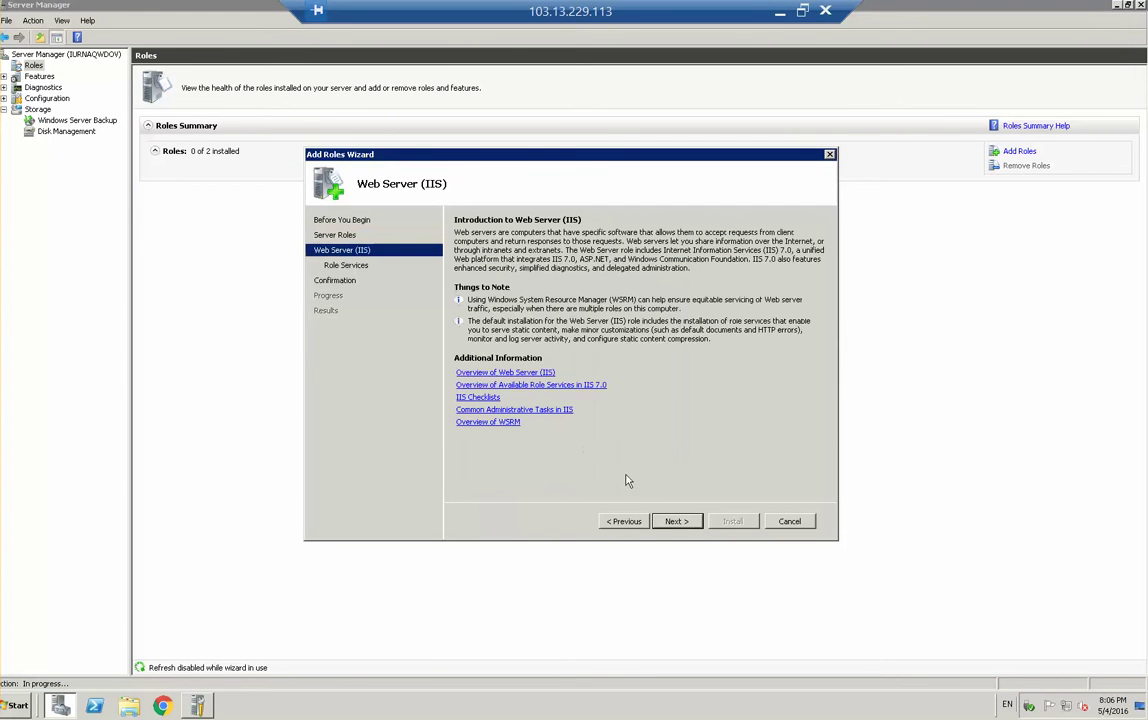
left_click(677, 525)
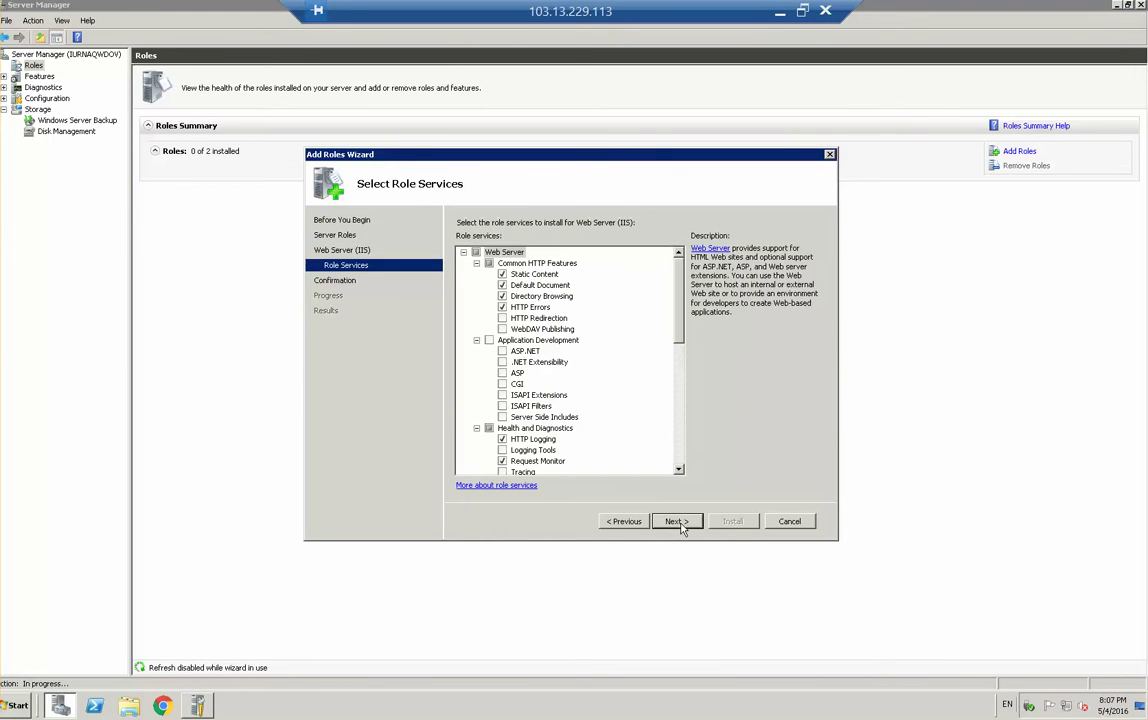
left_click(680, 524)
left_click(731, 524)
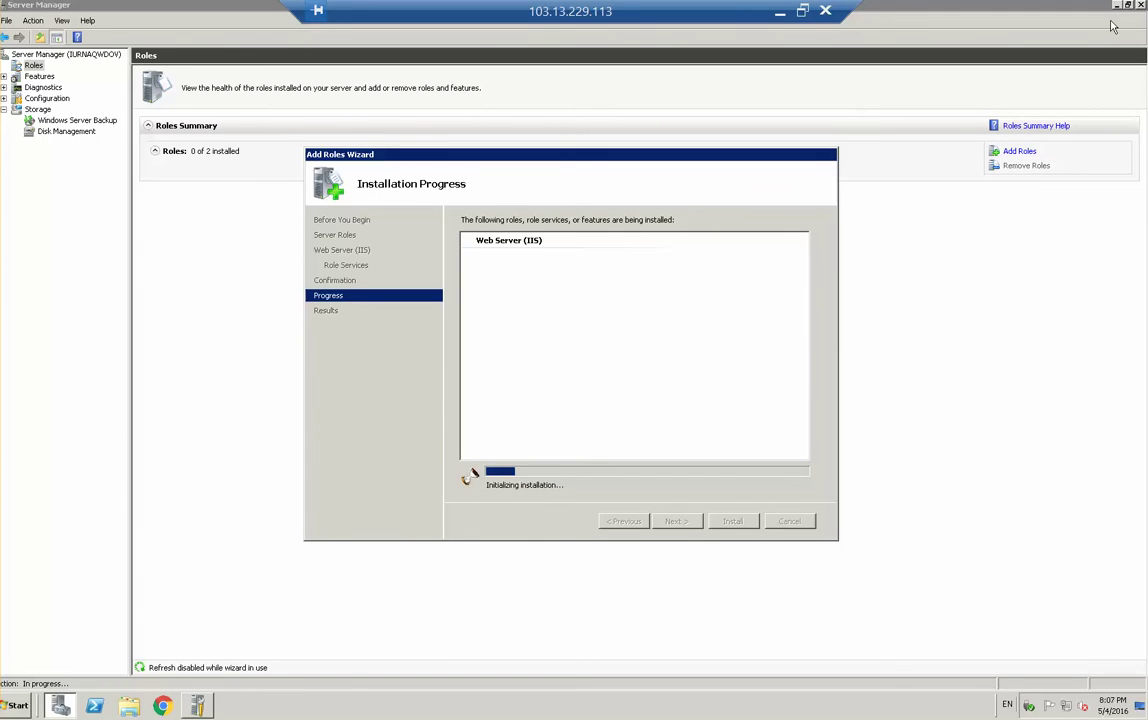
left_click(804, 12)
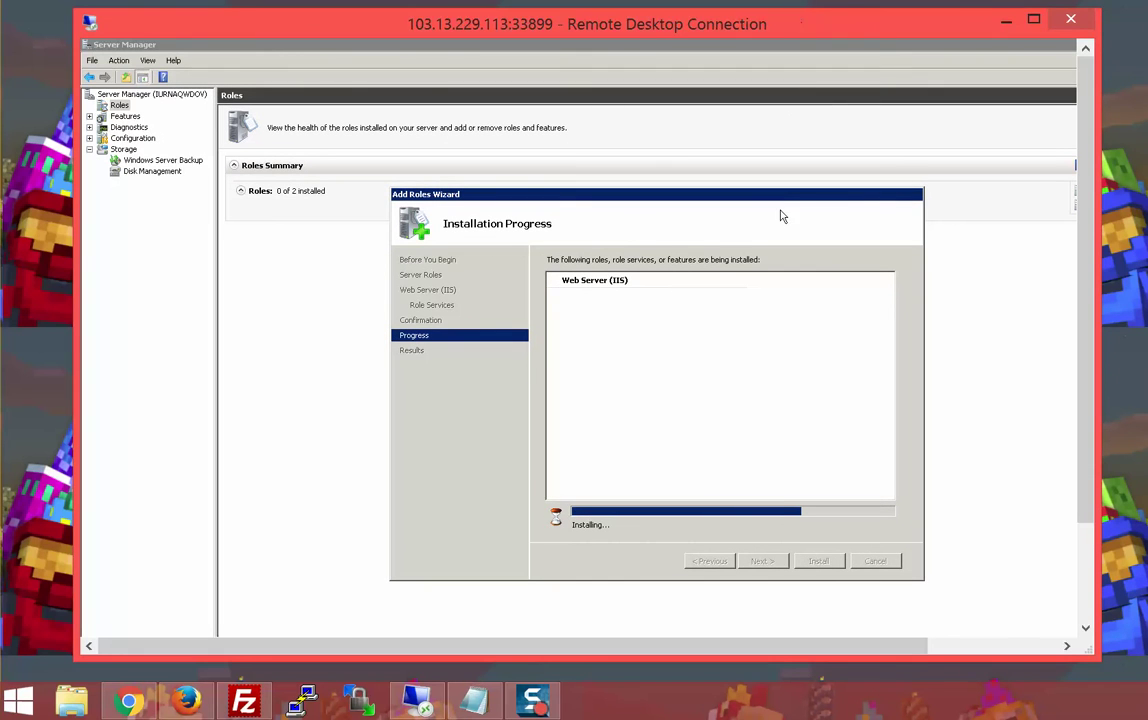
left_click(1033, 20)
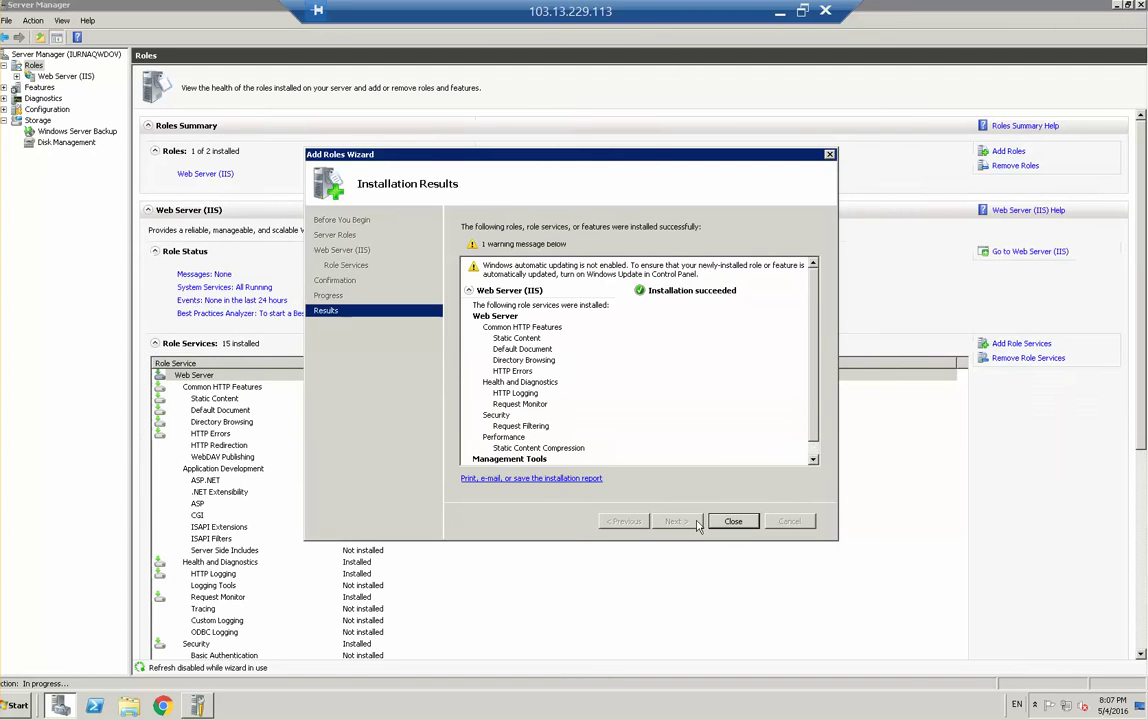
left_click(735, 521)
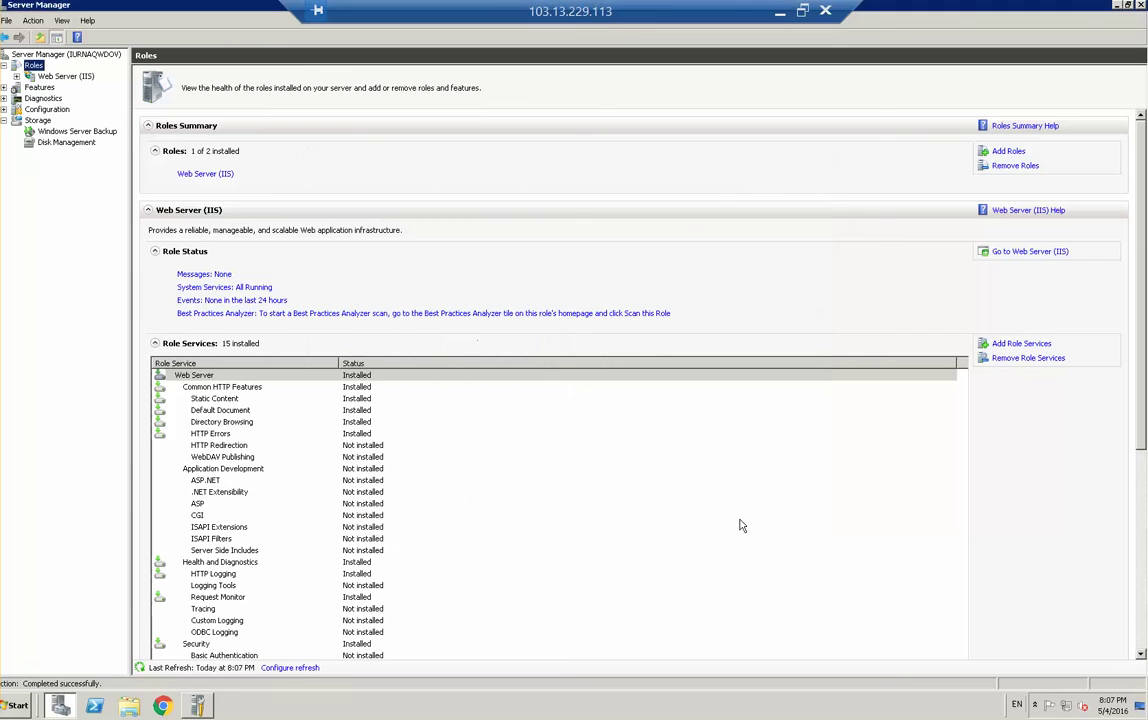
Add the FTP Server role service, including FTP Service and FTP Extensibility, to Web Server (IIS) and start the installation.
left_click(50, 77)
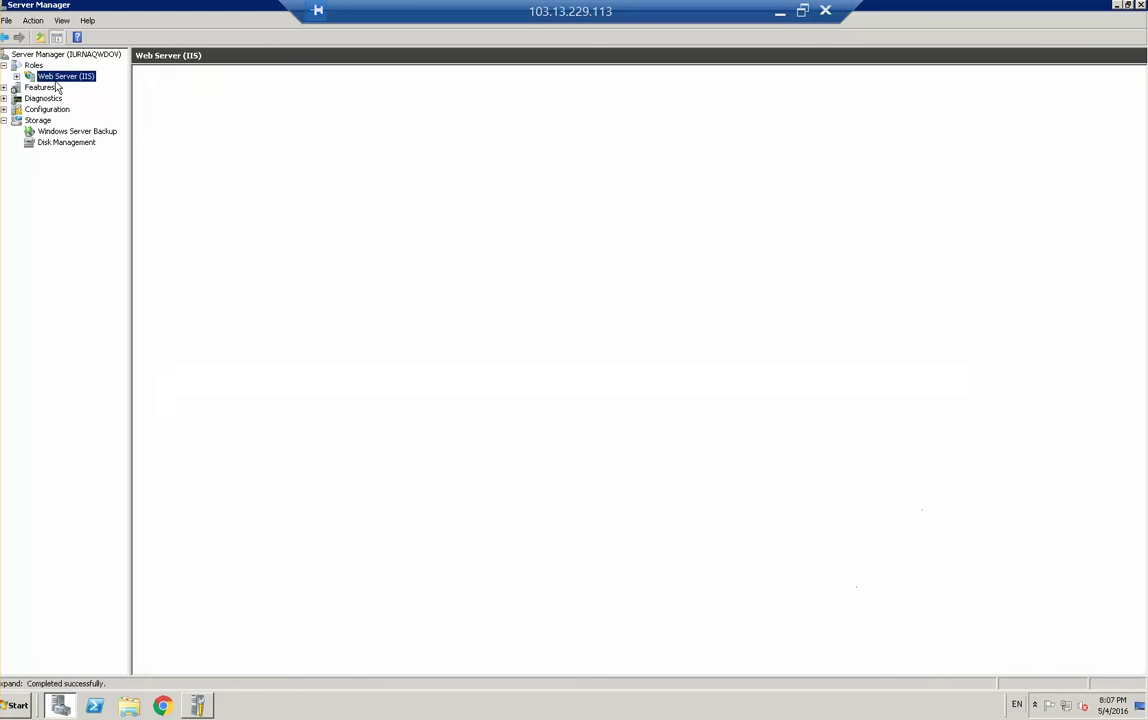
right_click(60, 78)
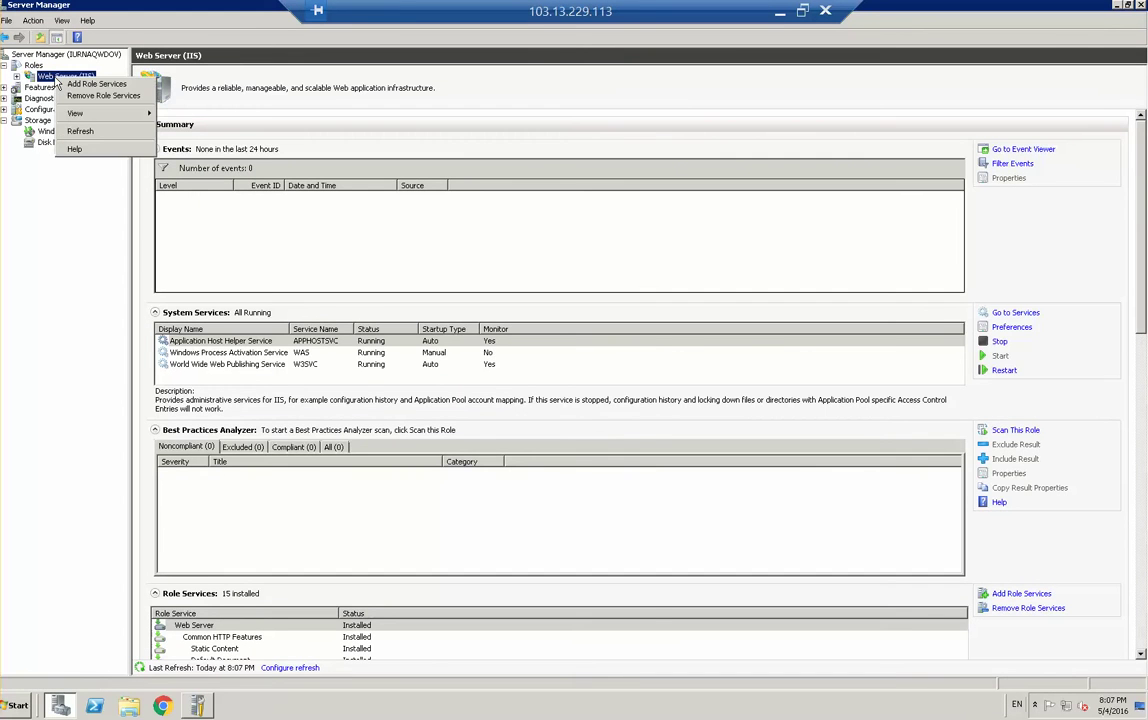
left_click(86, 86)
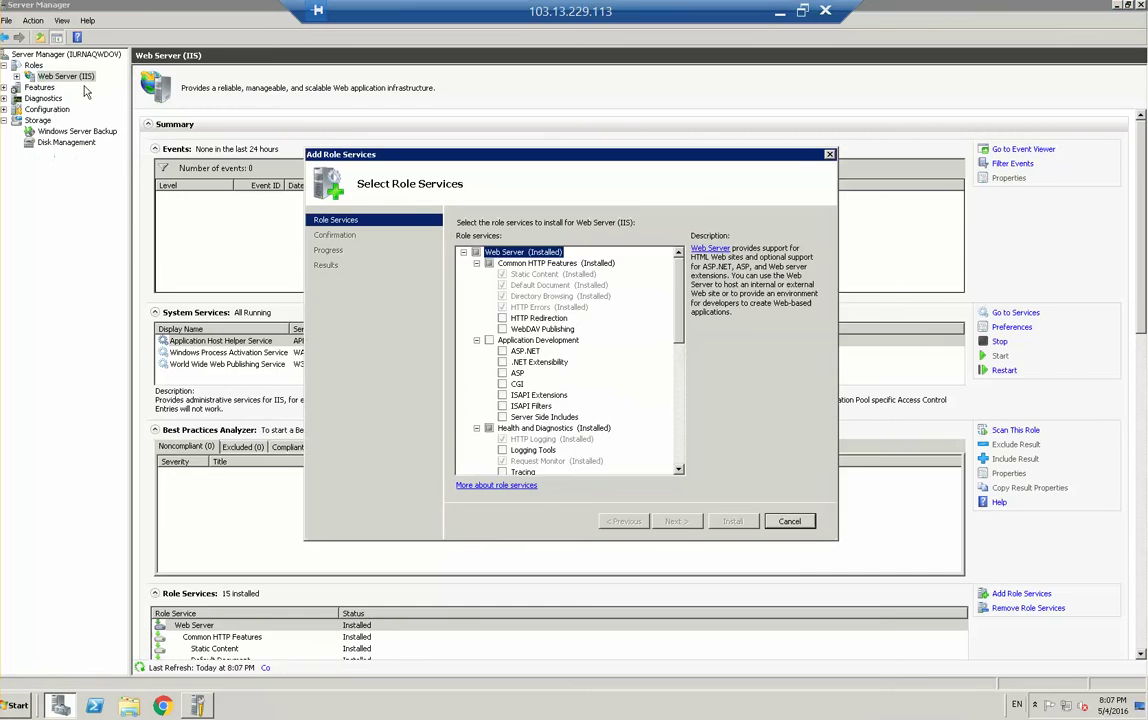
scroll(567, 360, "down", 7)
scroll(688, 480, "down", 2)
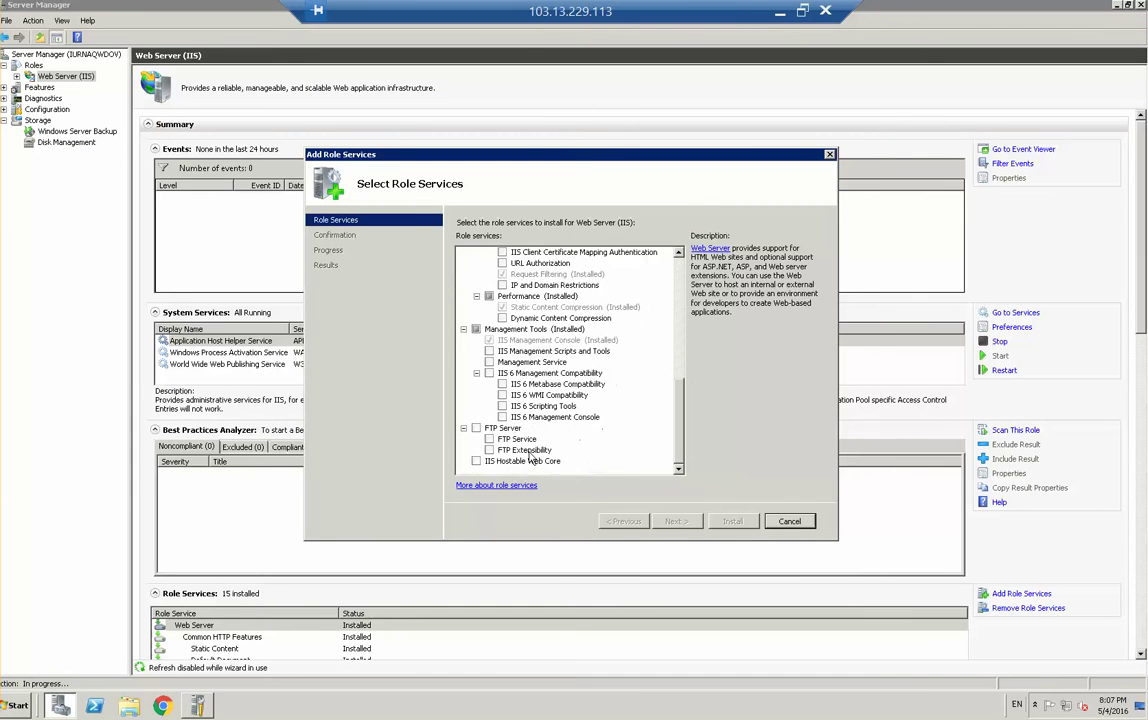
left_click(476, 428)
left_click(678, 523)
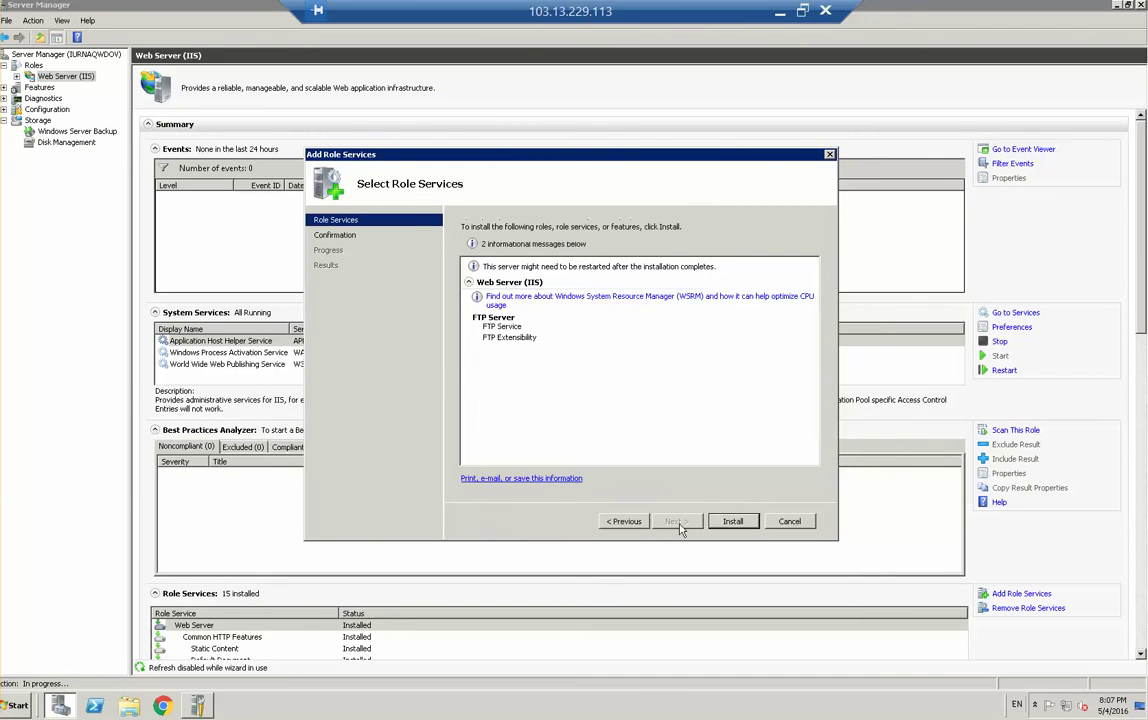
left_click(742, 523)
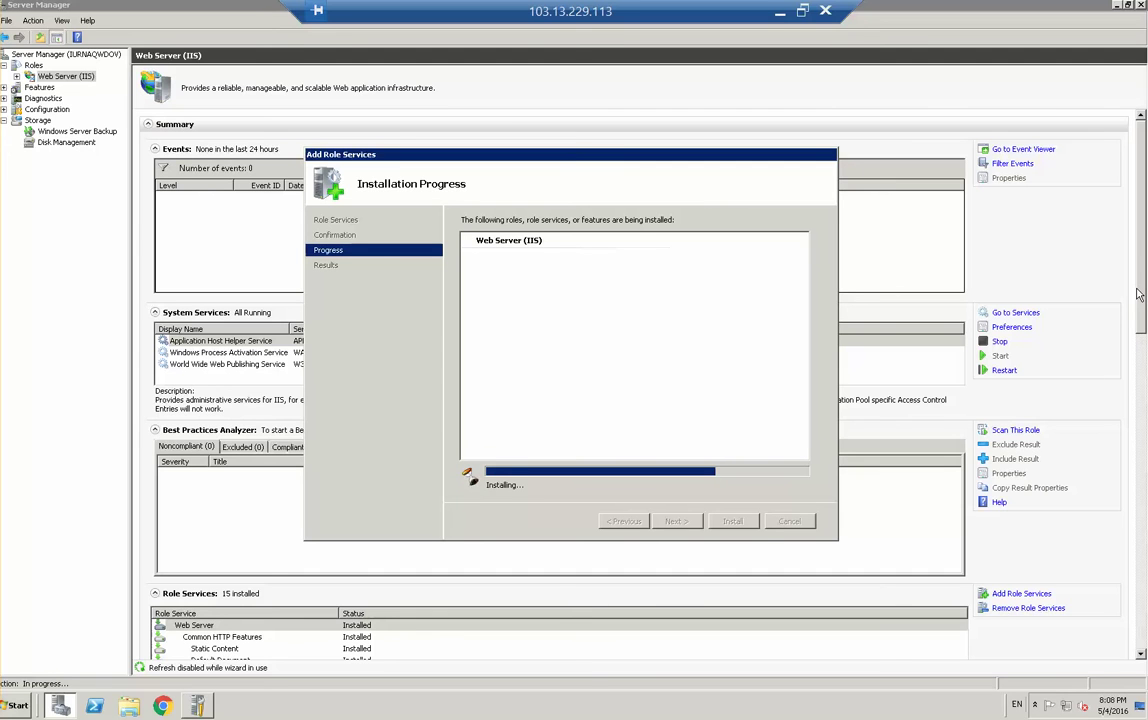
Close the finished Add Role Services wizard and open the inbound rules in Windows Firewall's advanced settings.
left_click(16, 706)
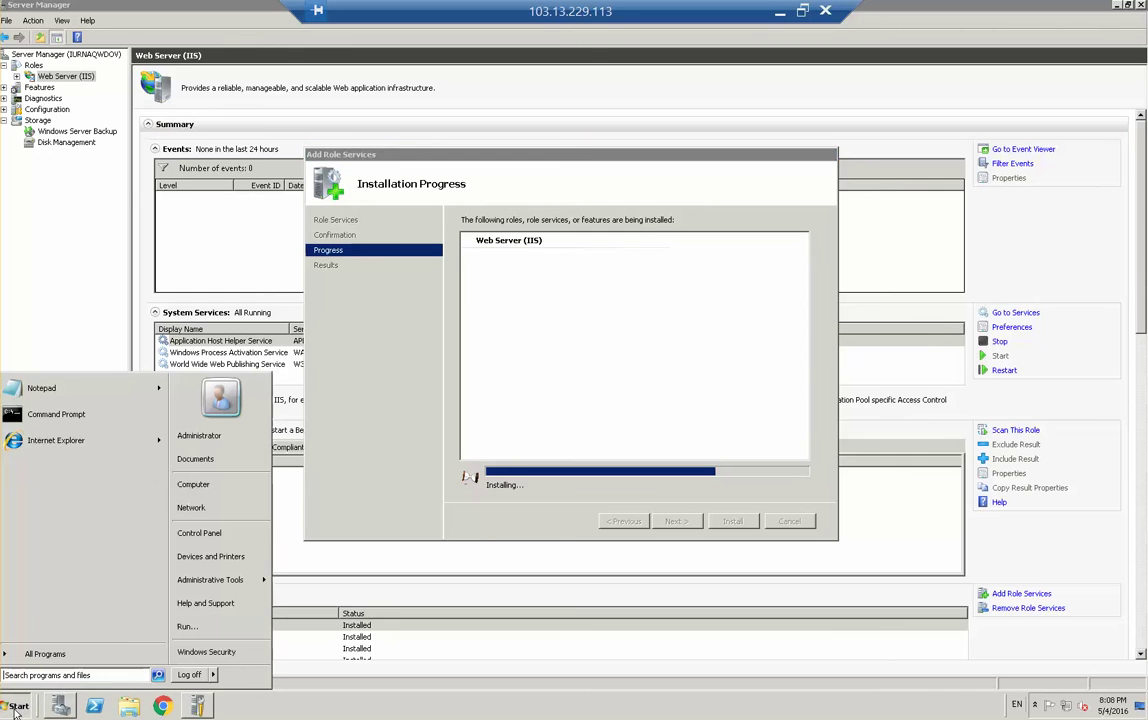
left_click(205, 534)
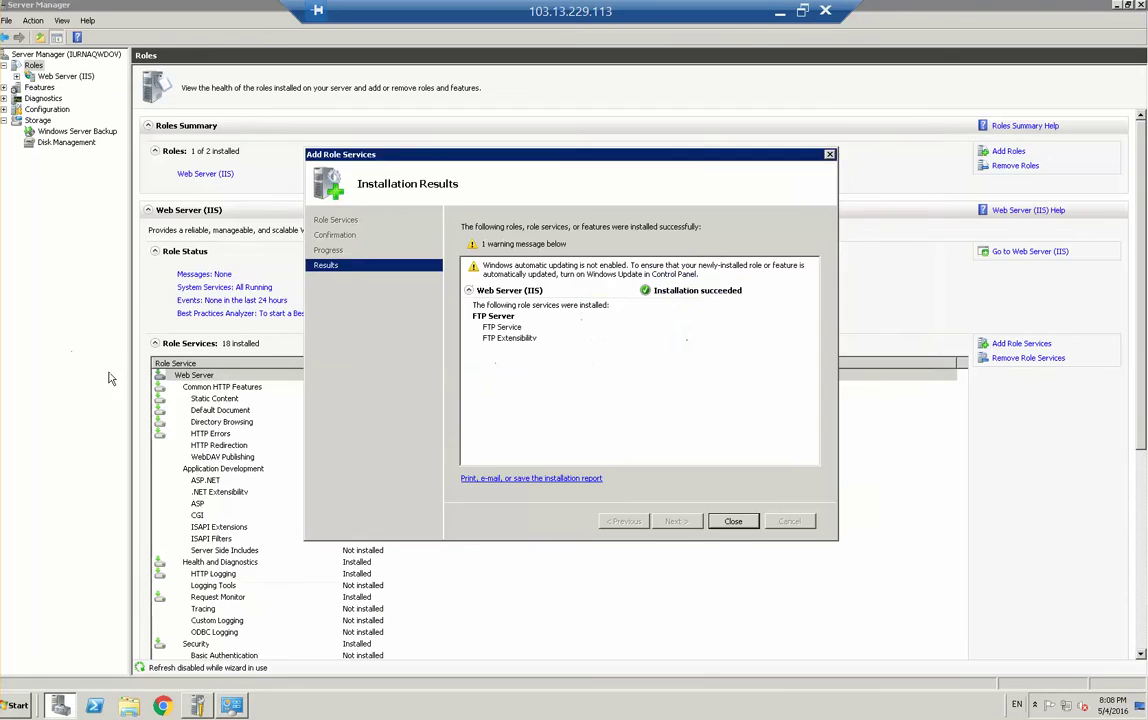
left_click(733, 521)
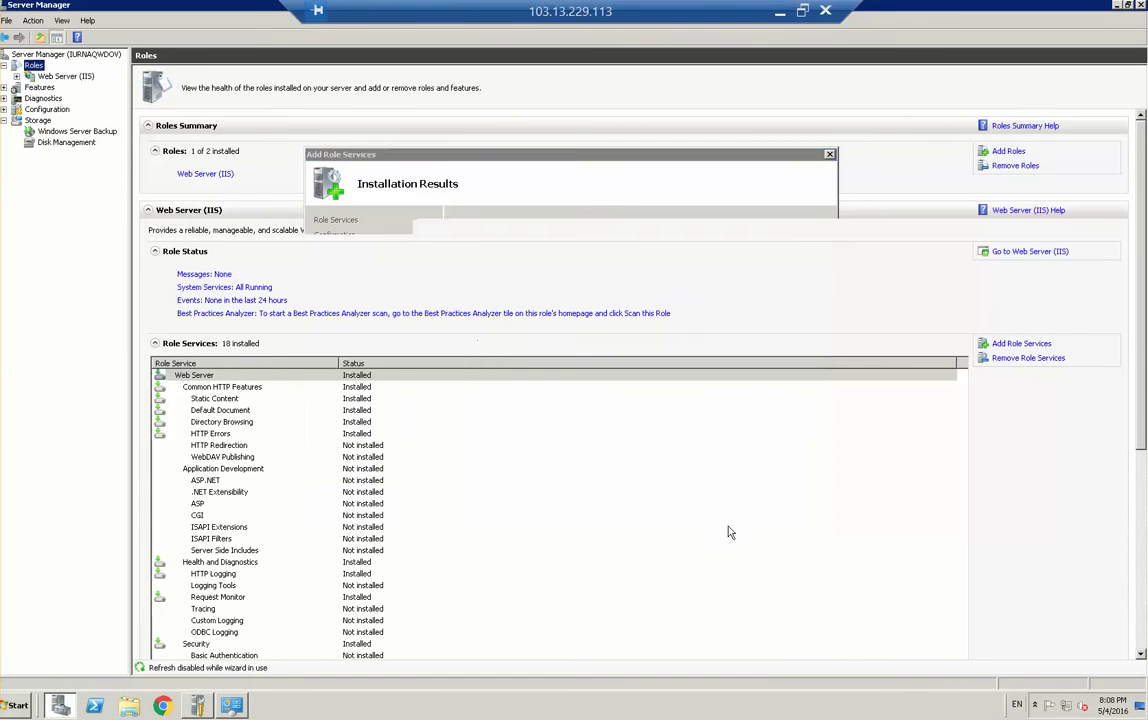
left_click(16, 706)
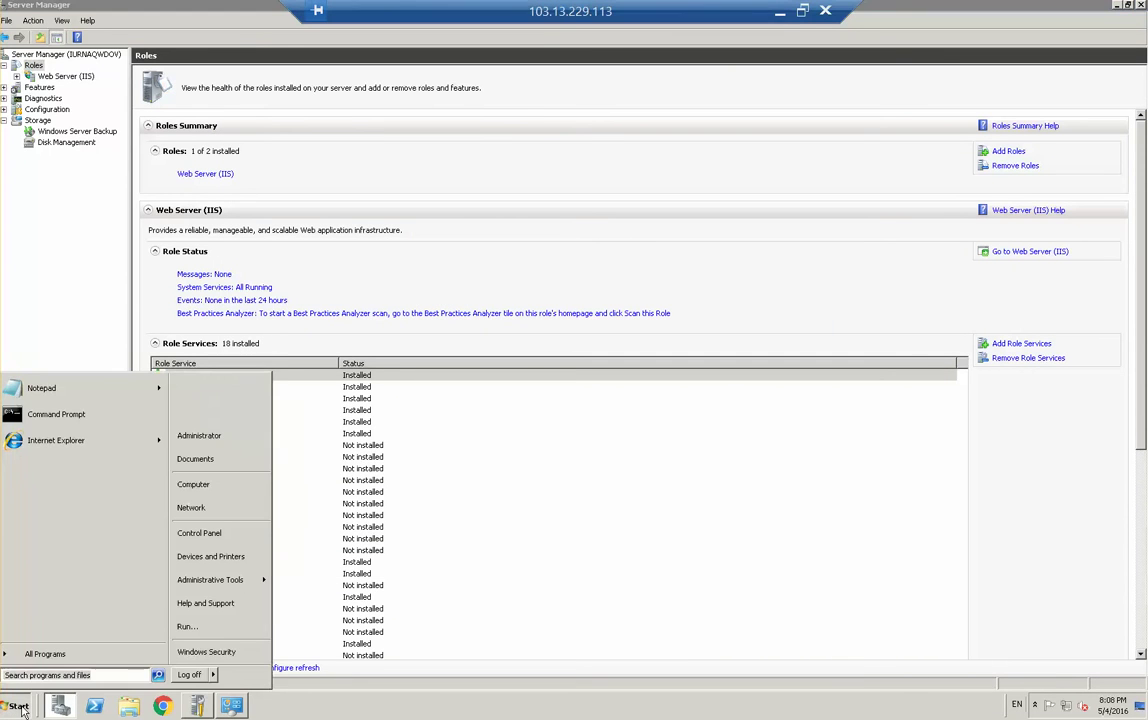
left_click(200, 534)
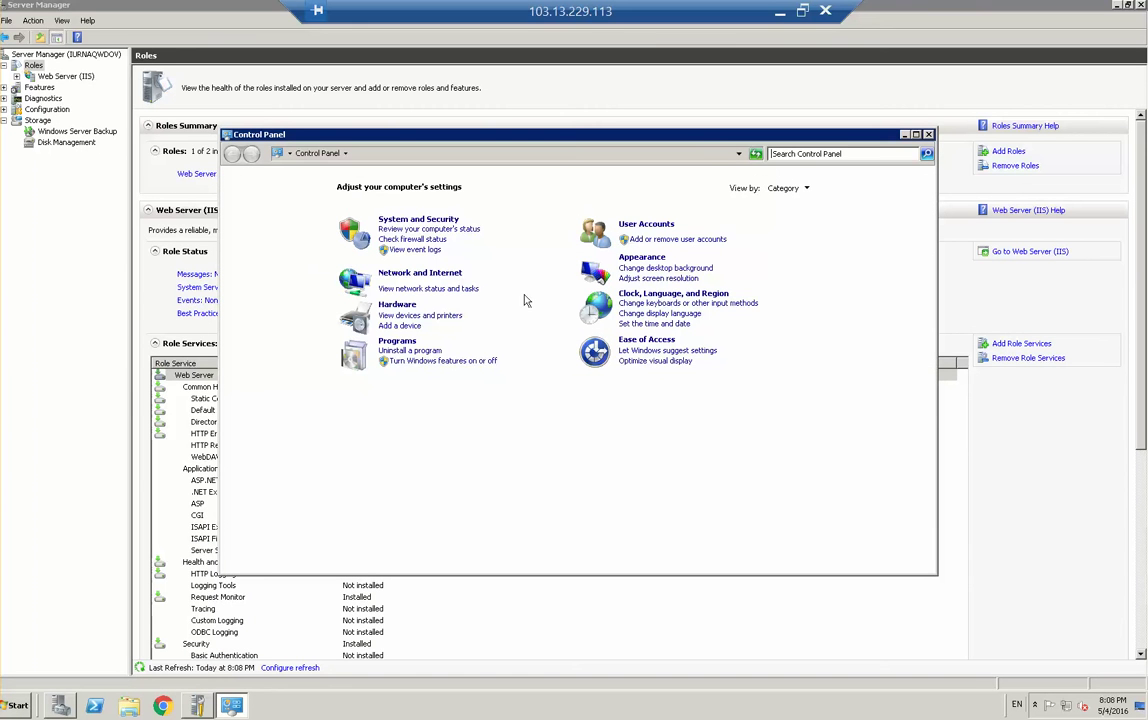
left_click(415, 241)
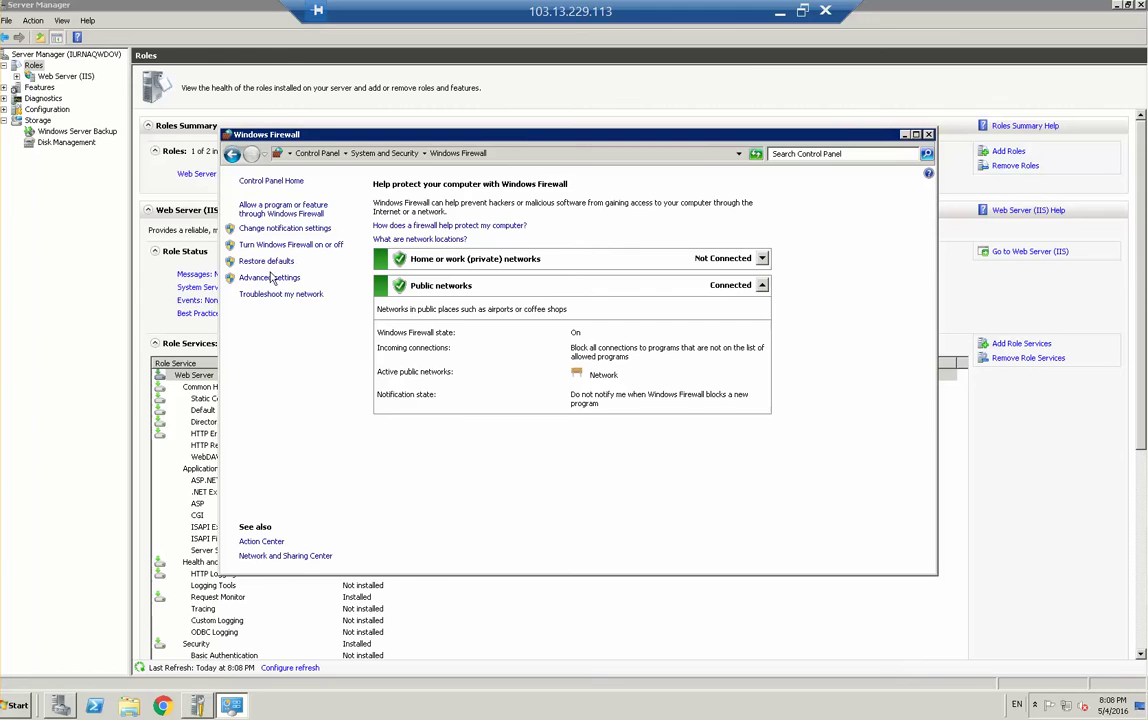
left_click(268, 280)
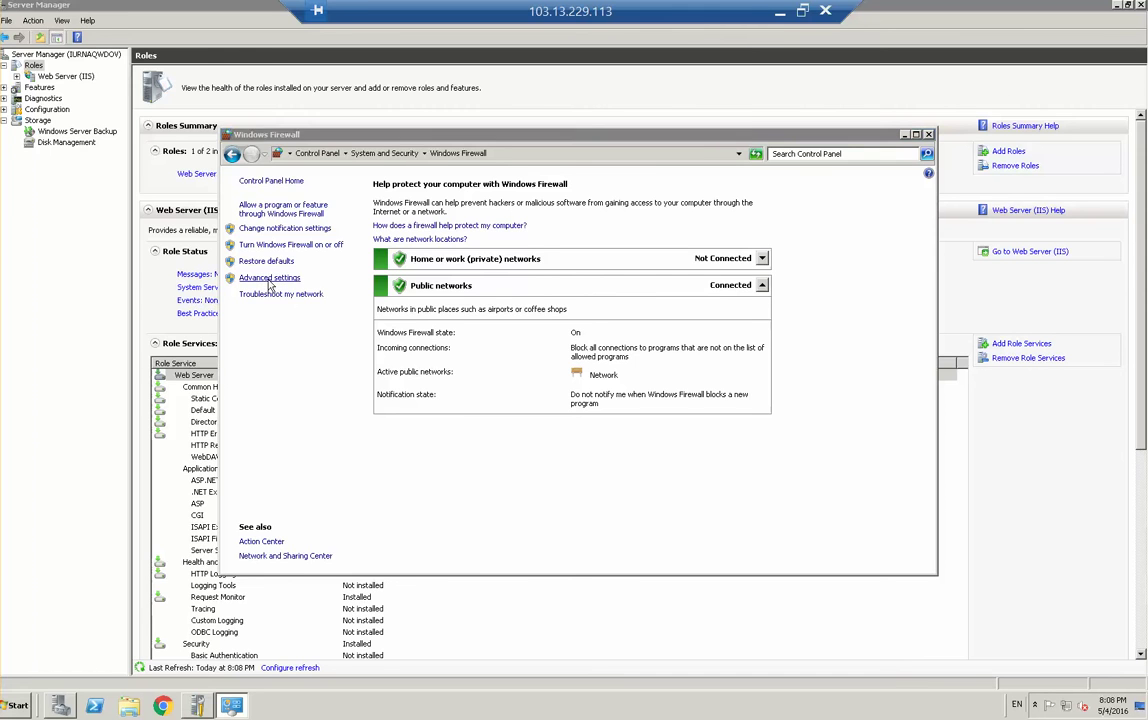
left_click(84, 84)
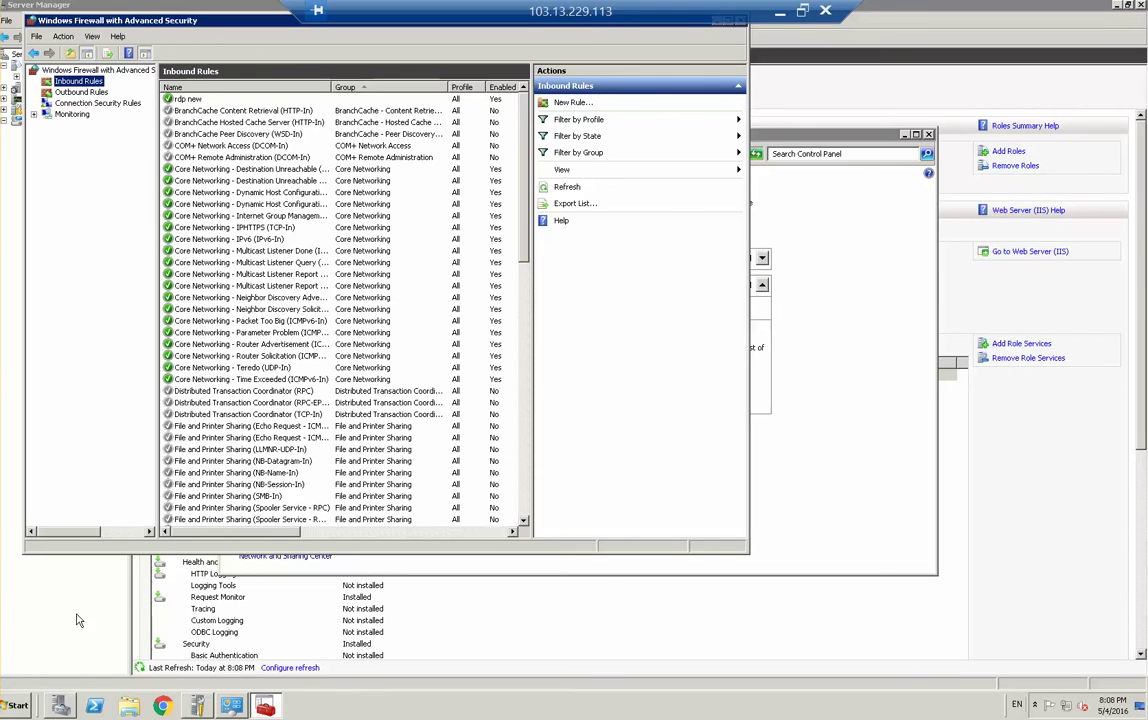
Start a new inbound rule of the Port type for TCP with specific local port 21.
right_click(85, 83)
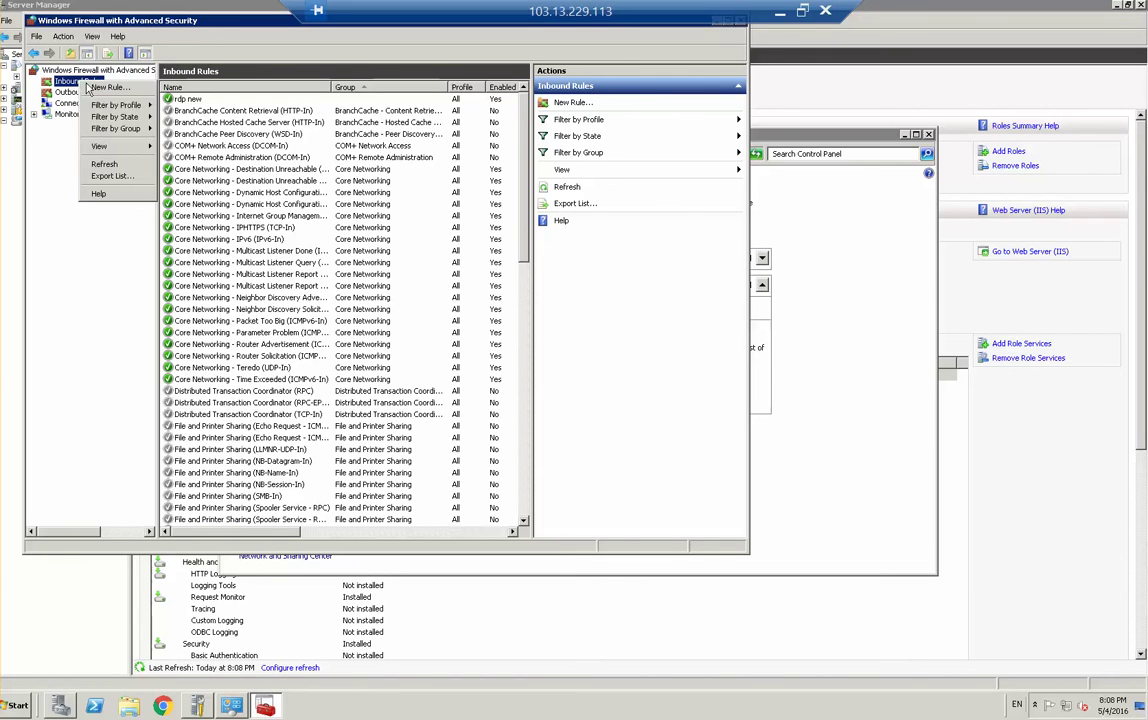
left_click(100, 88)
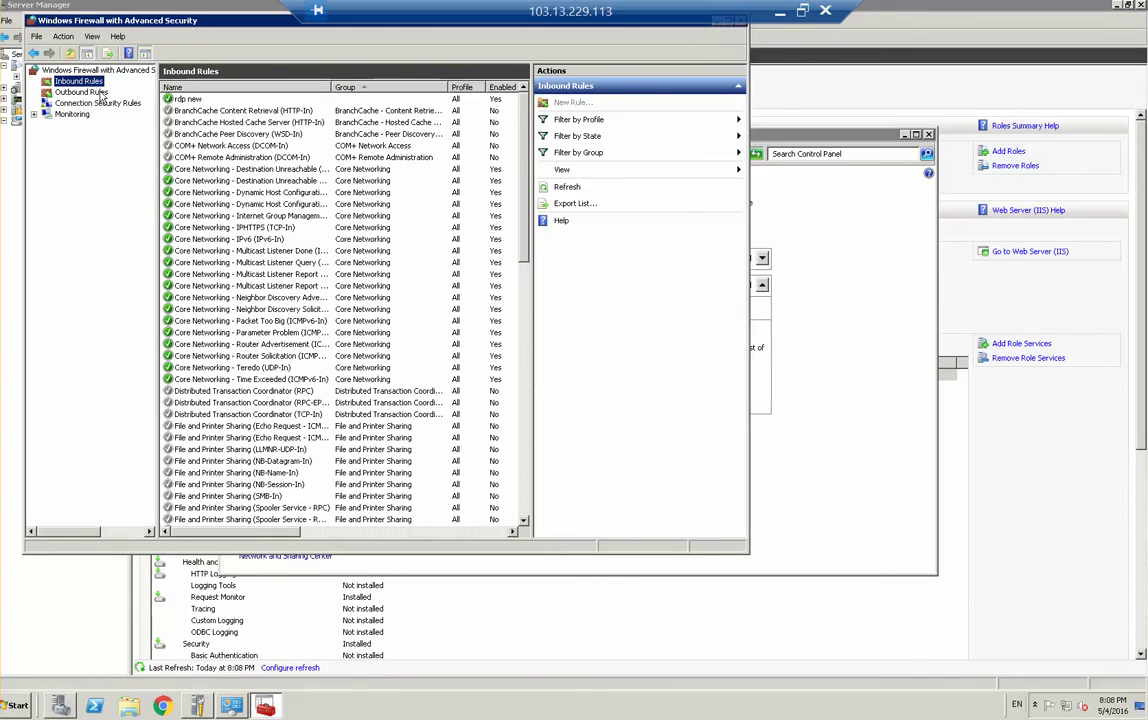
left_click(245, 254)
left_click(489, 476)
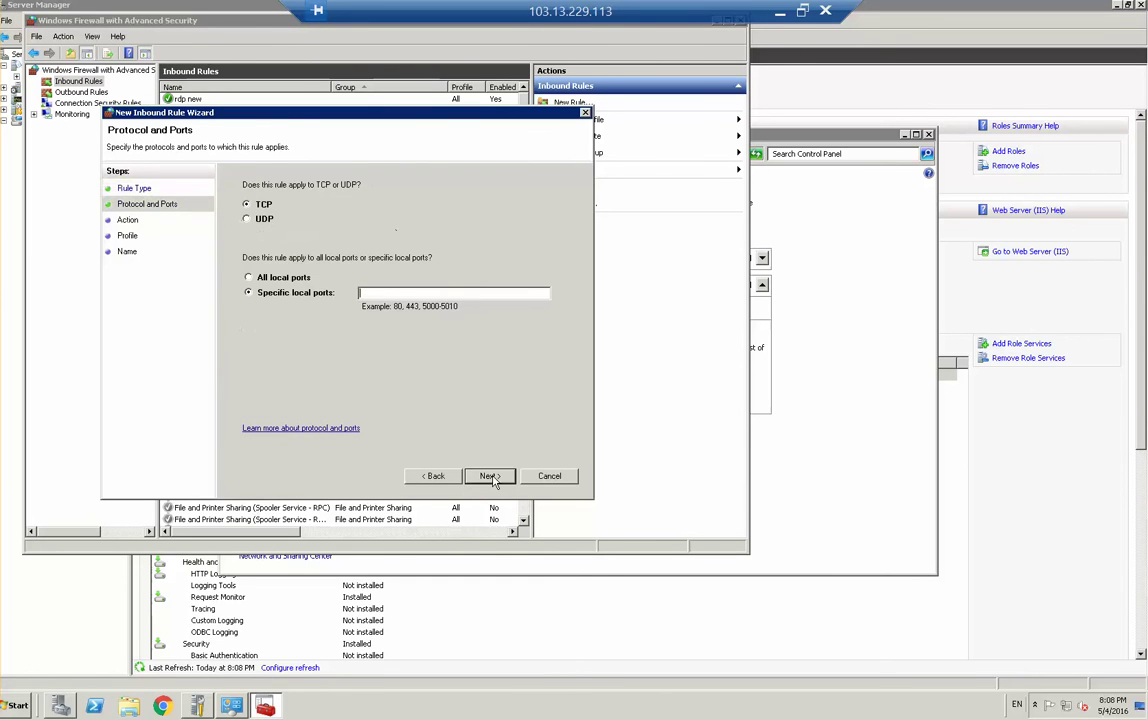
type("21")
Complete the inbound port rule with the default action, keep the Domain, Private and Public profiles, and name it FTP.
left_click(489, 476)
left_click(489, 476)
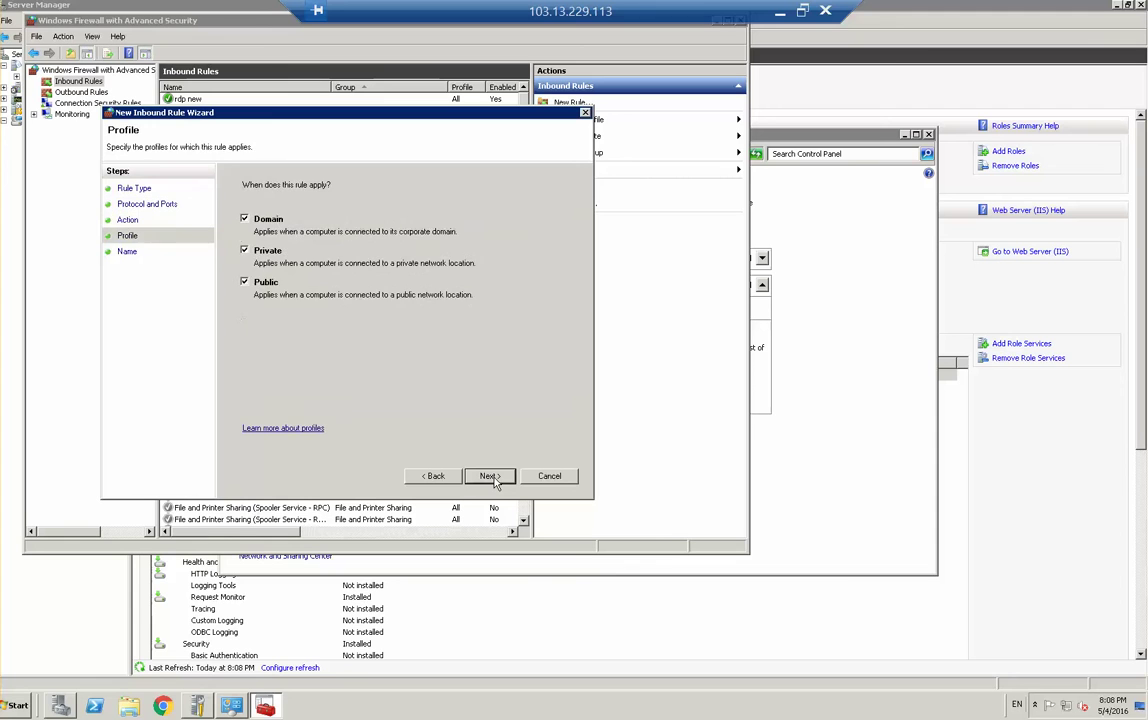
left_click(489, 476)
type("FTP")
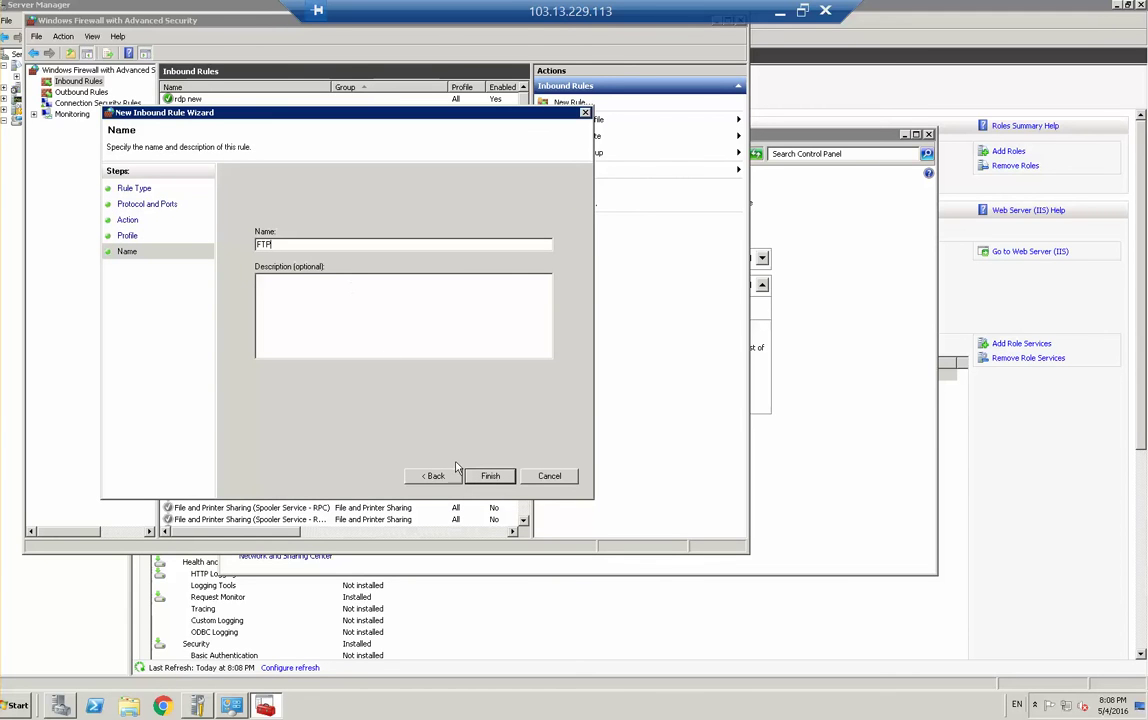
left_click(489, 476)
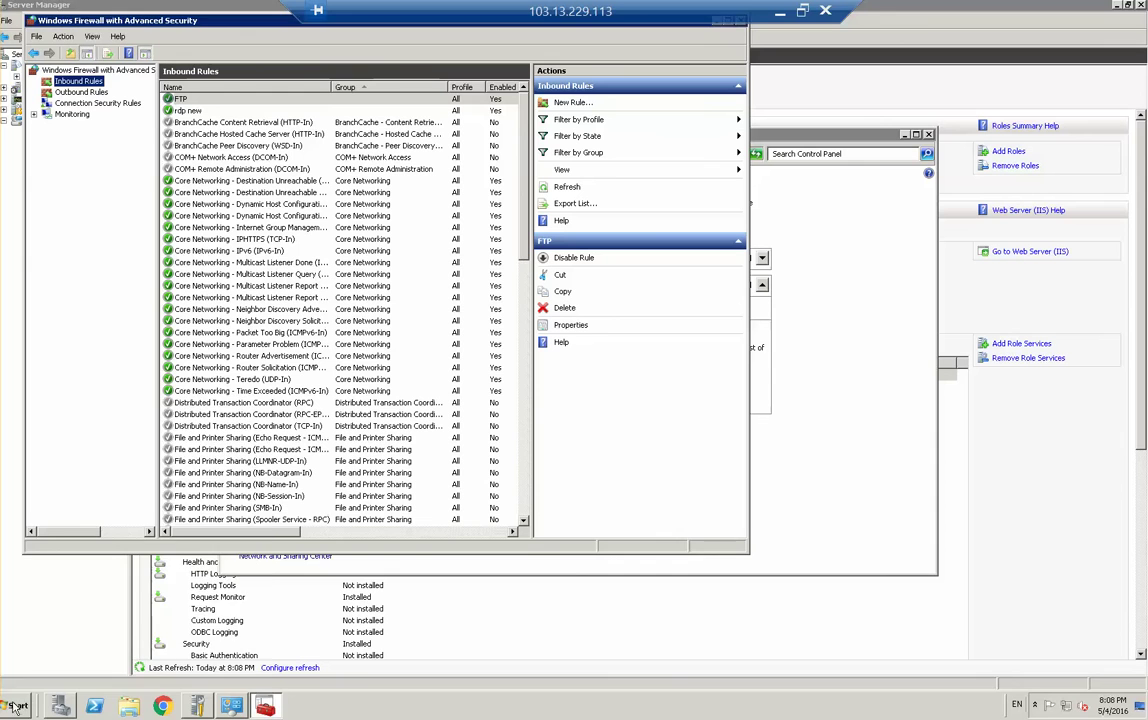
Search for iis, open Internet Information Services (IIS) Manager and expand the server's Sites node.
left_click(14, 706)
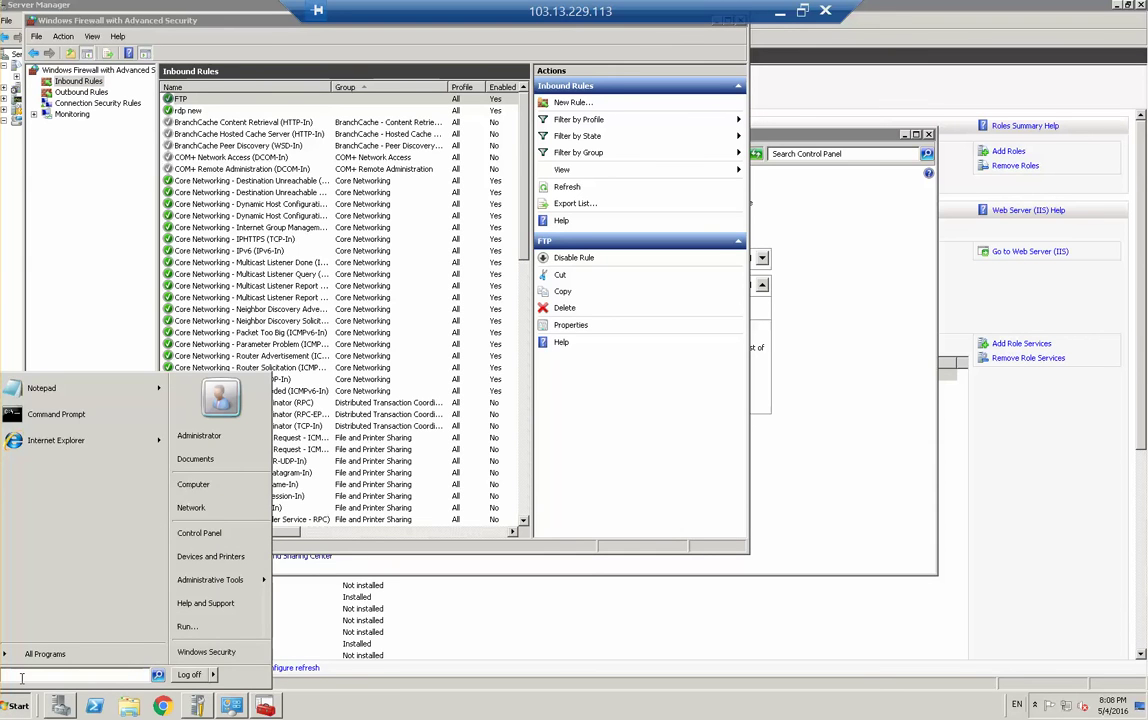
type("iis")
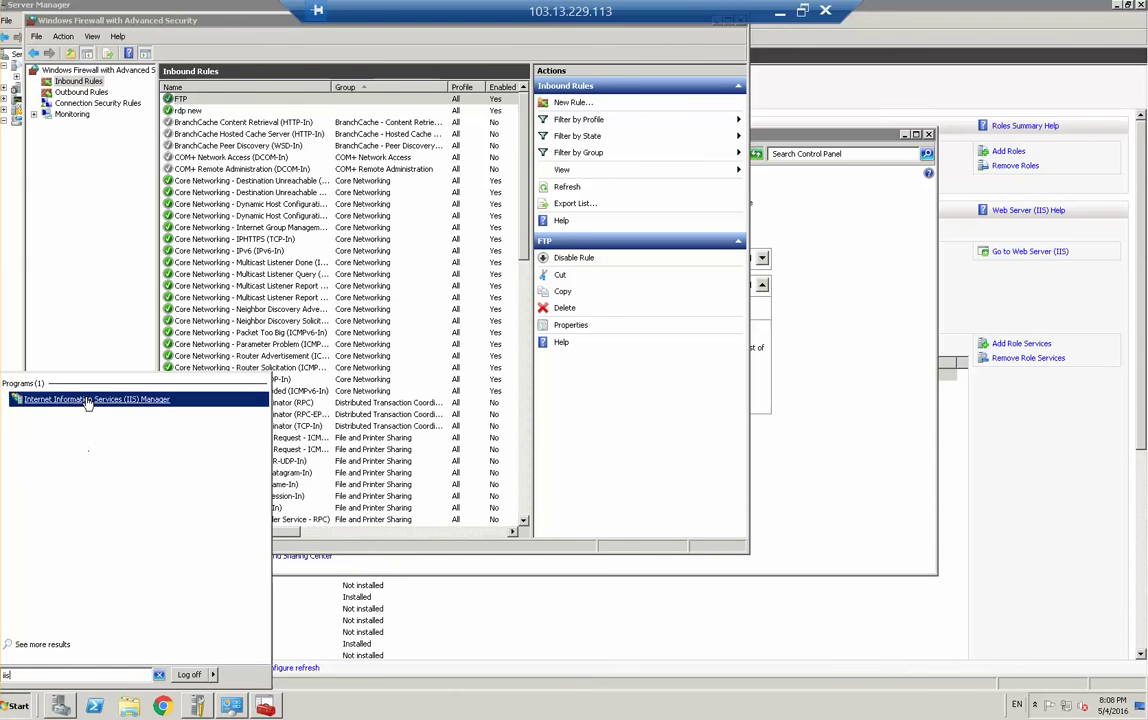
left_click(88, 400)
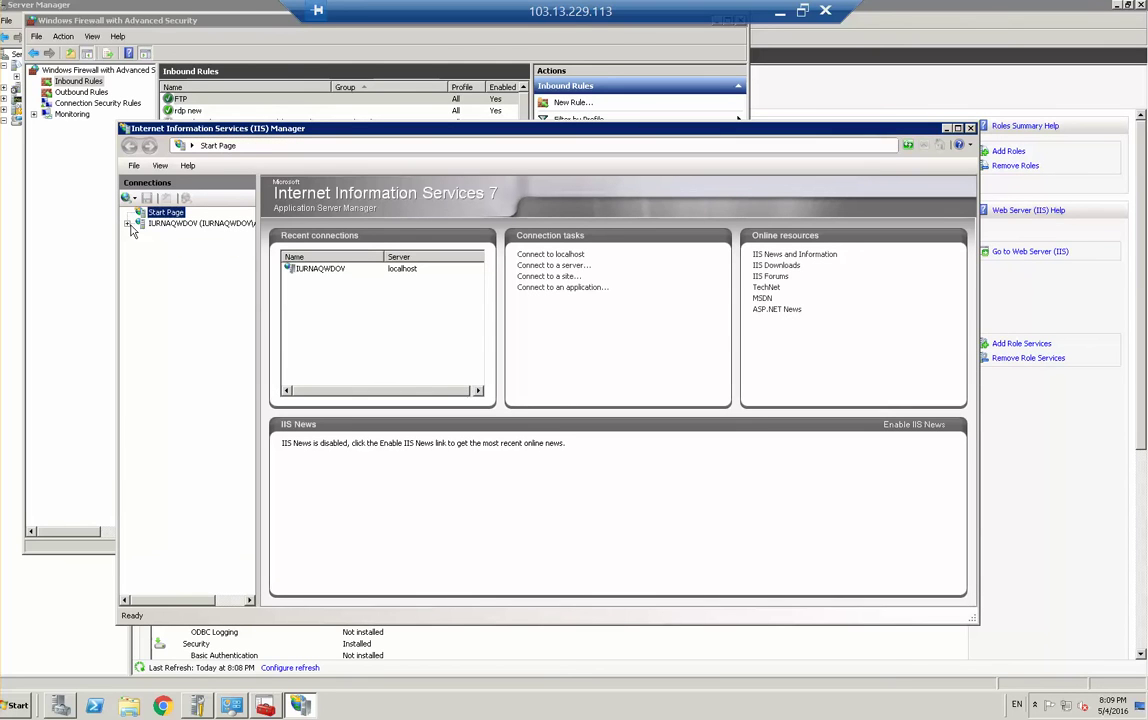
left_click(167, 223)
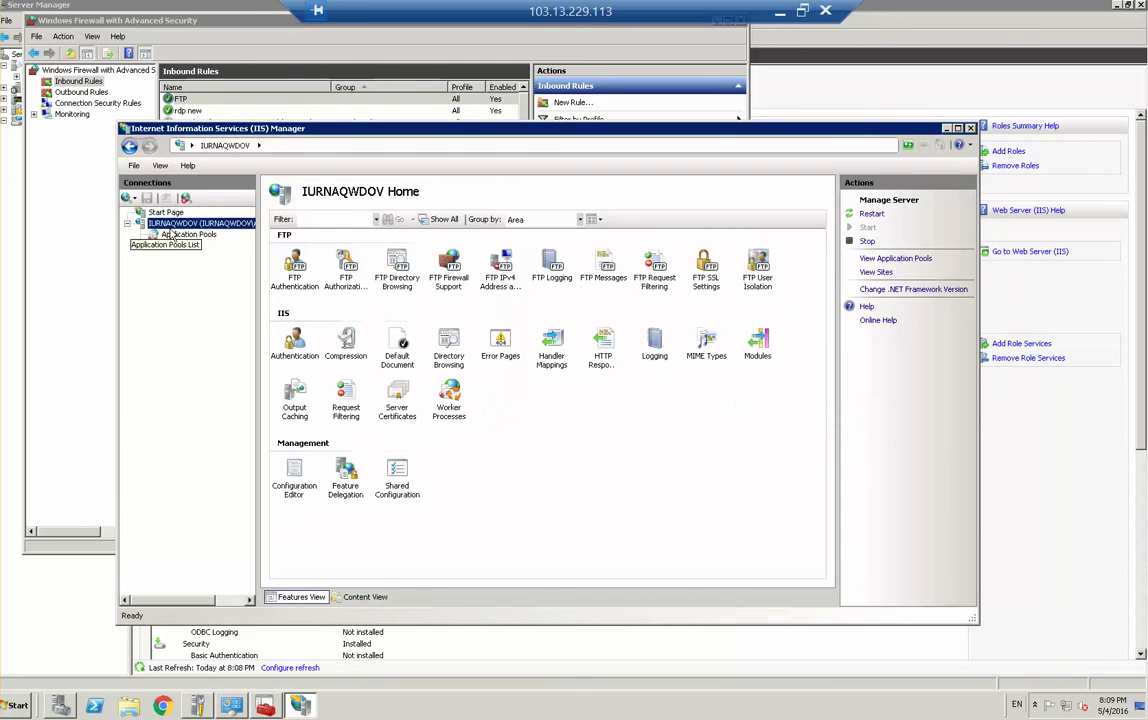
left_click(165, 246)
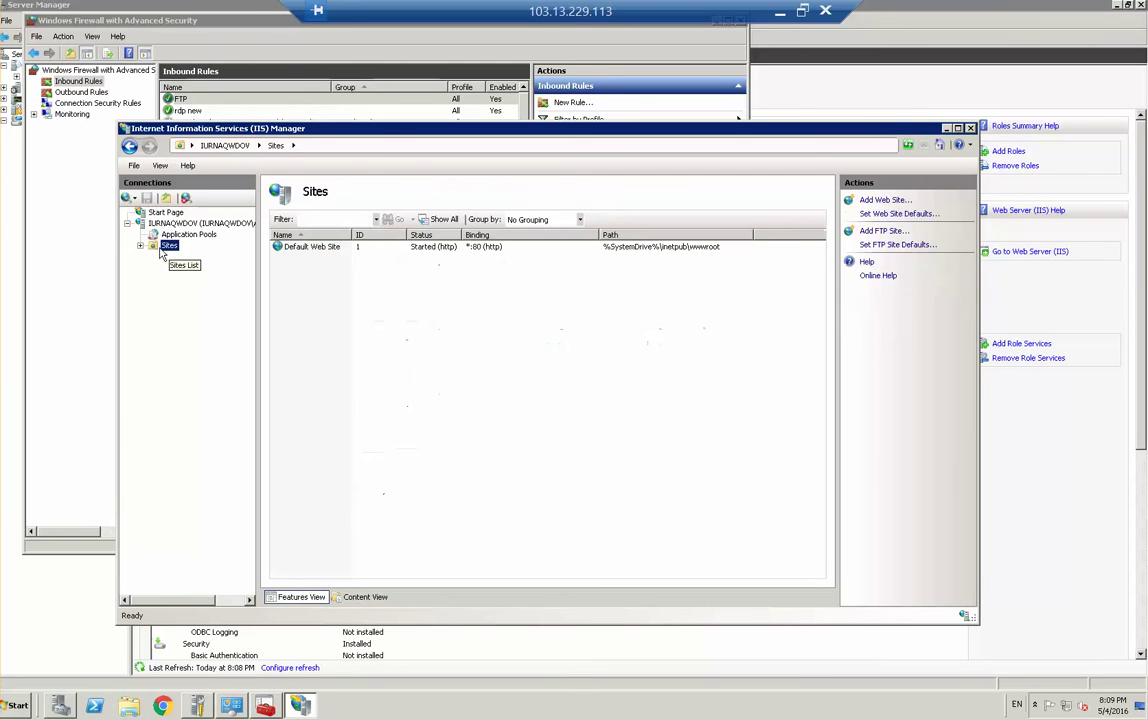
double_click(170, 246)
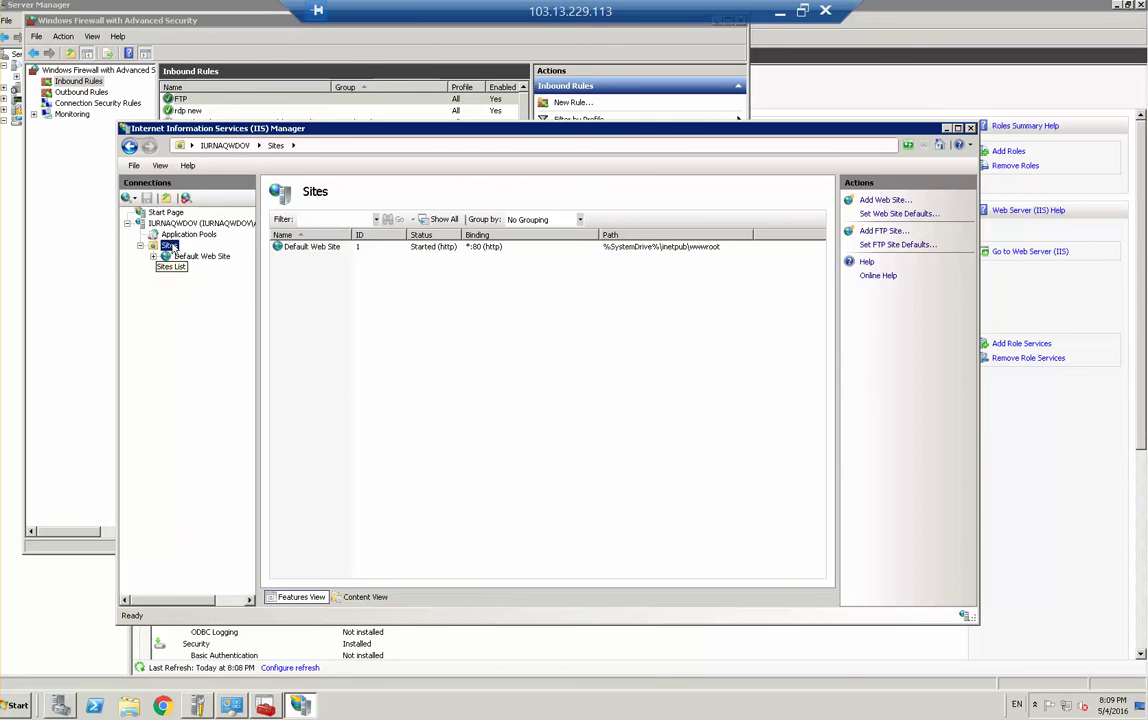
Start a new FTP site named ftp with the Desktop as its physical path and the No SSL option.
right_click(172, 246)
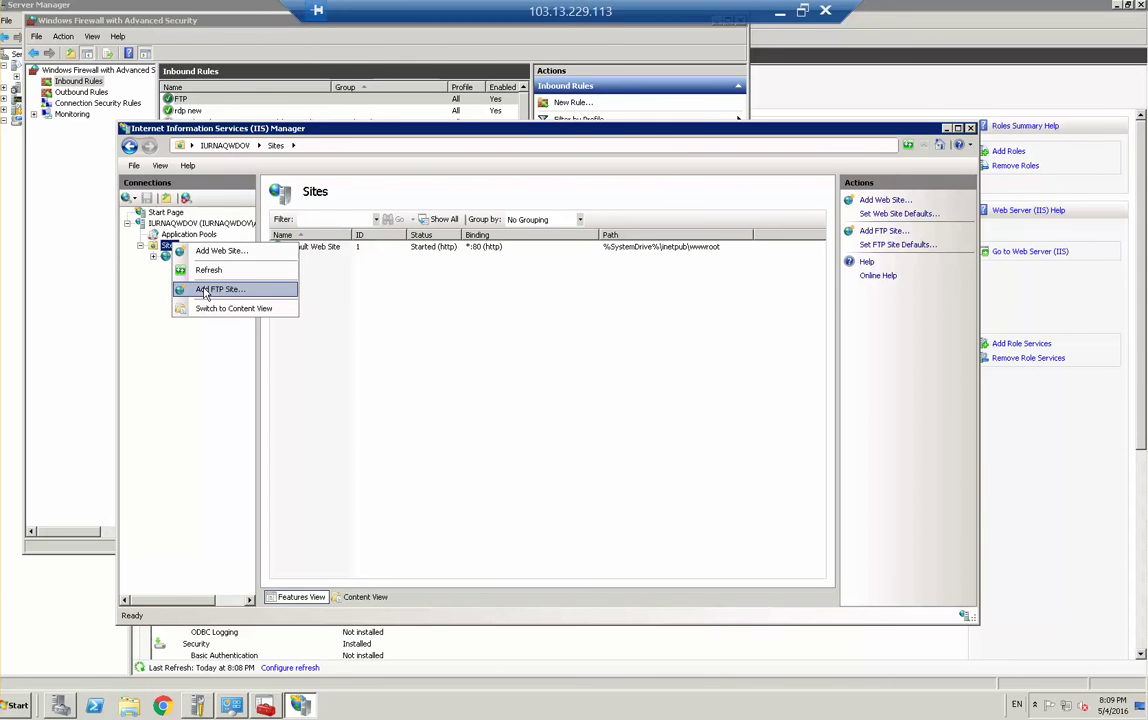
left_click(205, 290)
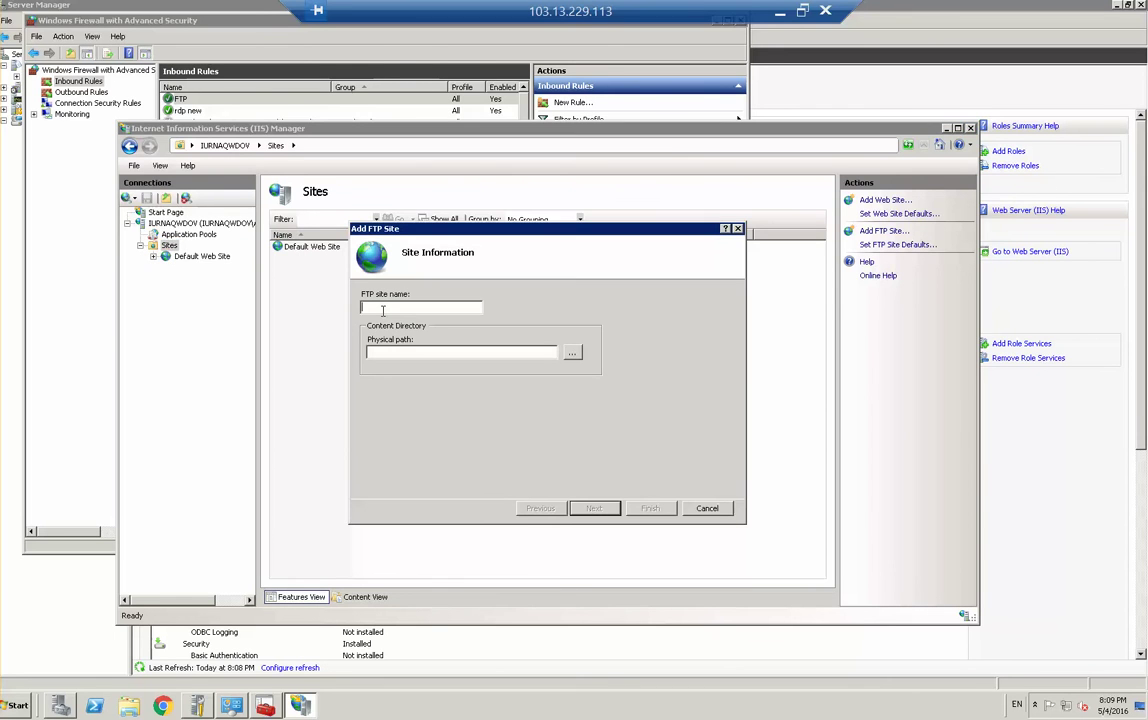
left_click(573, 355)
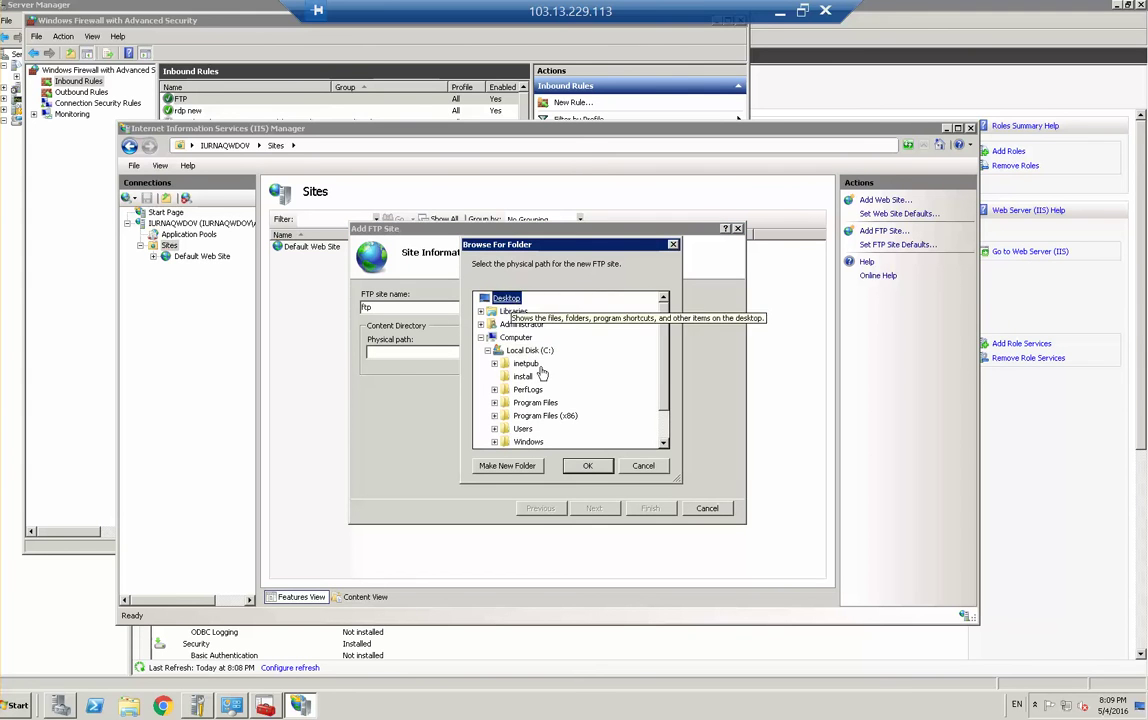
left_click(587, 465)
left_click(594, 508)
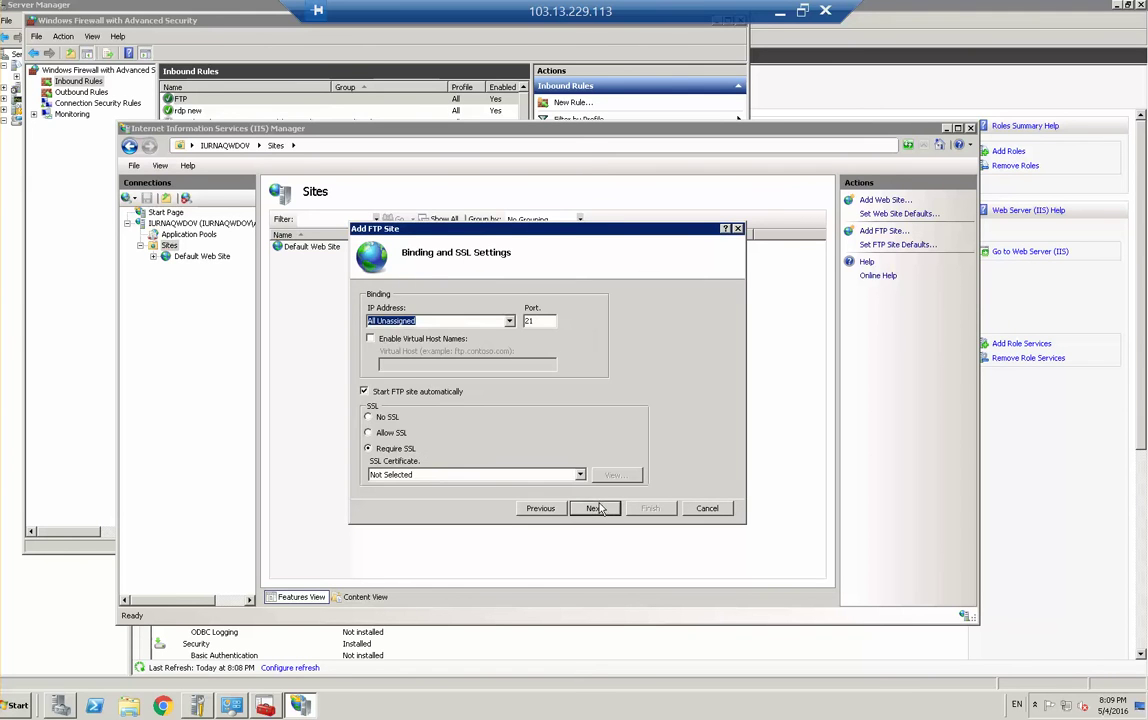
left_click(368, 417)
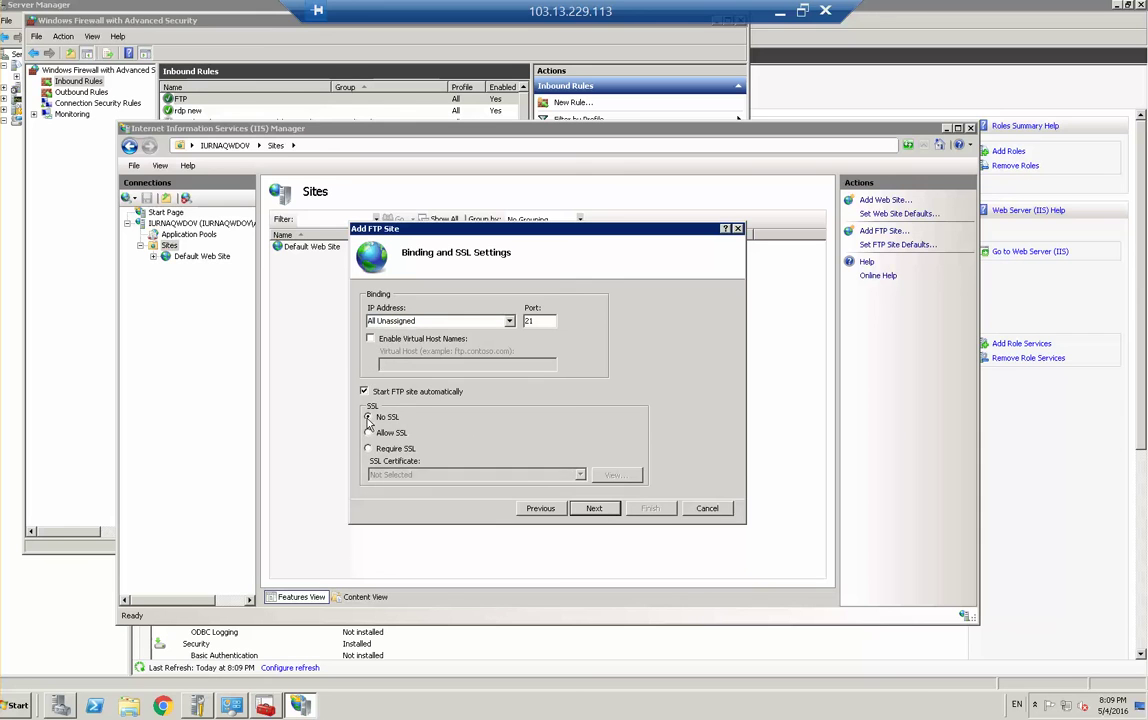
left_click(594, 509)
Finish the FTP site with Basic authentication and Read and Write permissions for the specified user administrator.
left_click(370, 326)
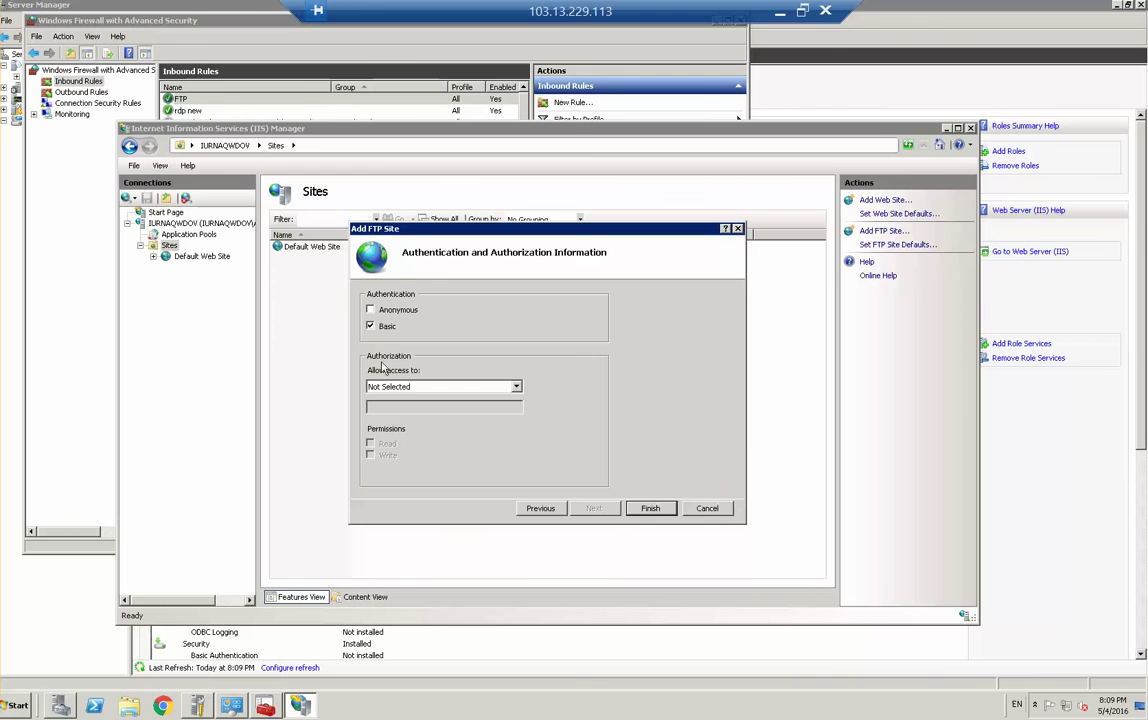
left_click(440, 386)
left_click(398, 436)
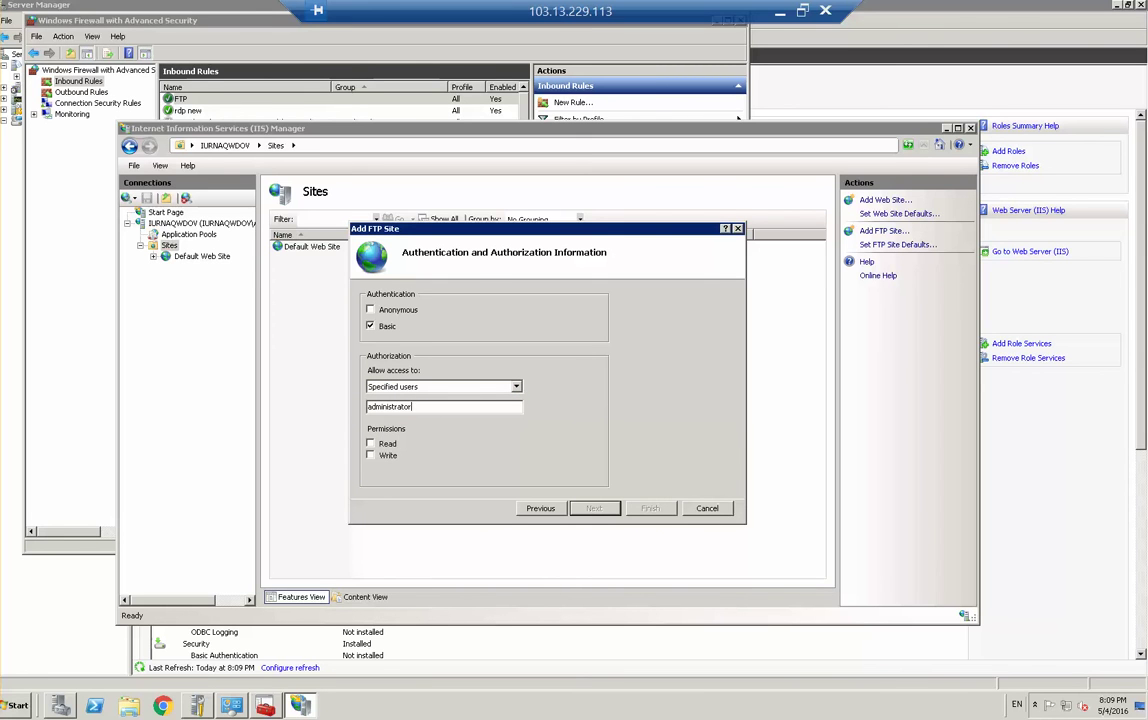
left_click(388, 443)
left_click(388, 455)
left_click(648, 510)
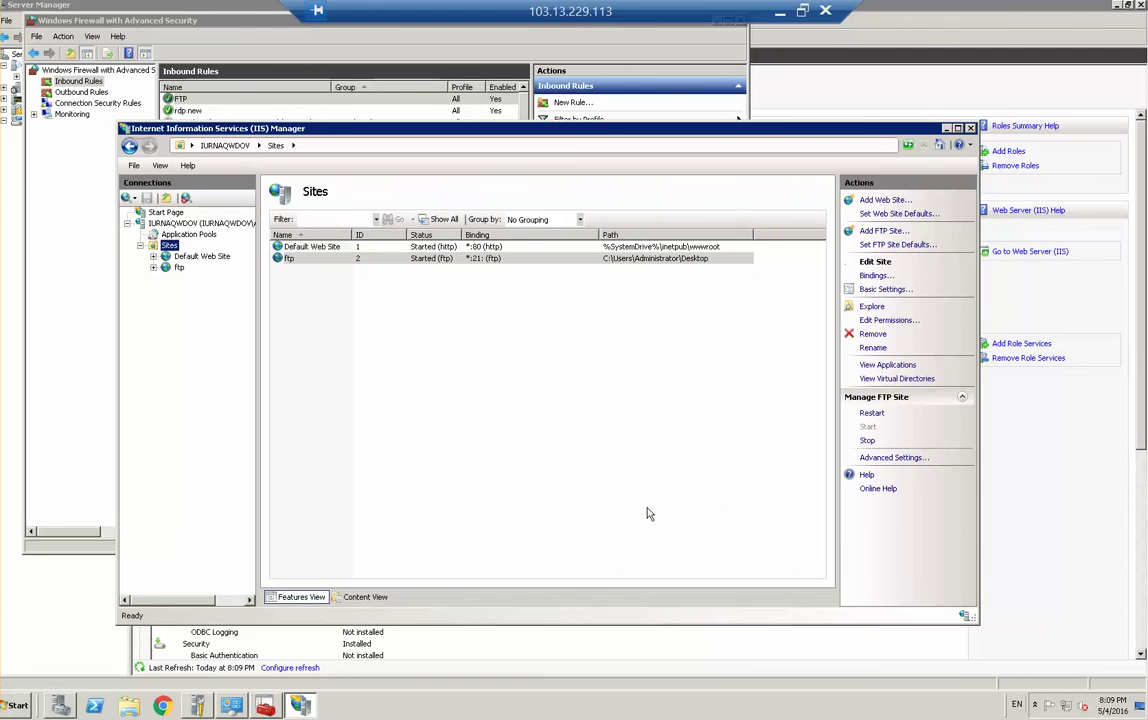
Close IIS Manager and both Windows Firewall windows, and take the remote desktop session out of full screen.
left_click(970, 129)
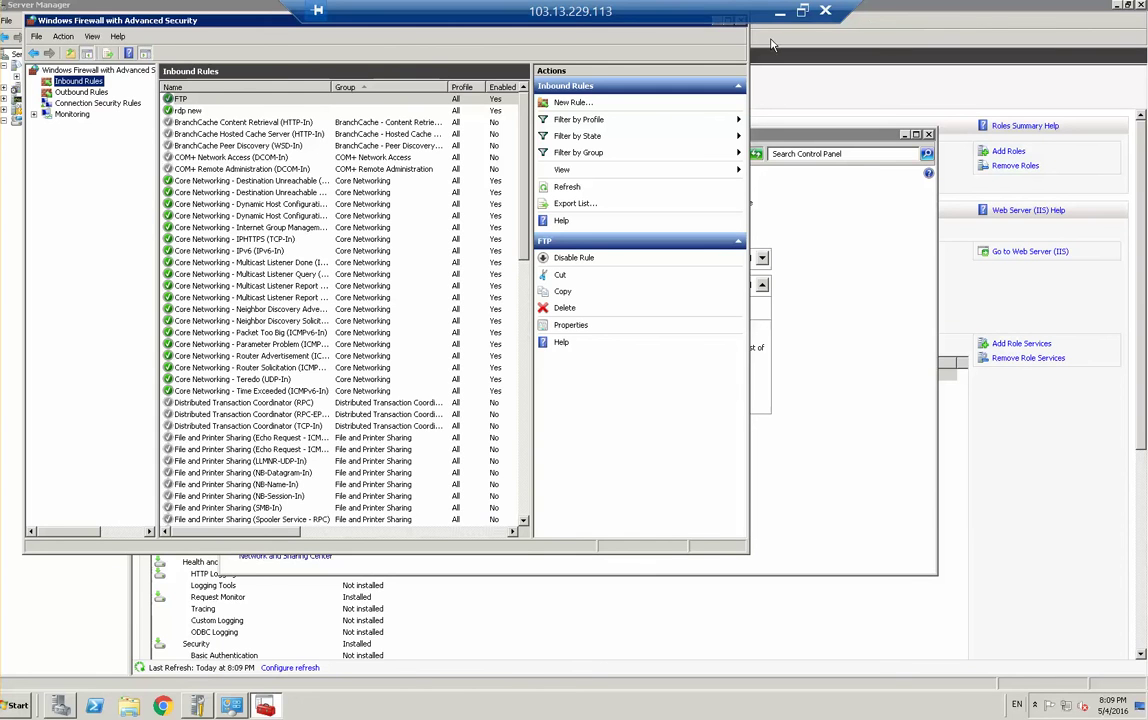
left_click(802, 11)
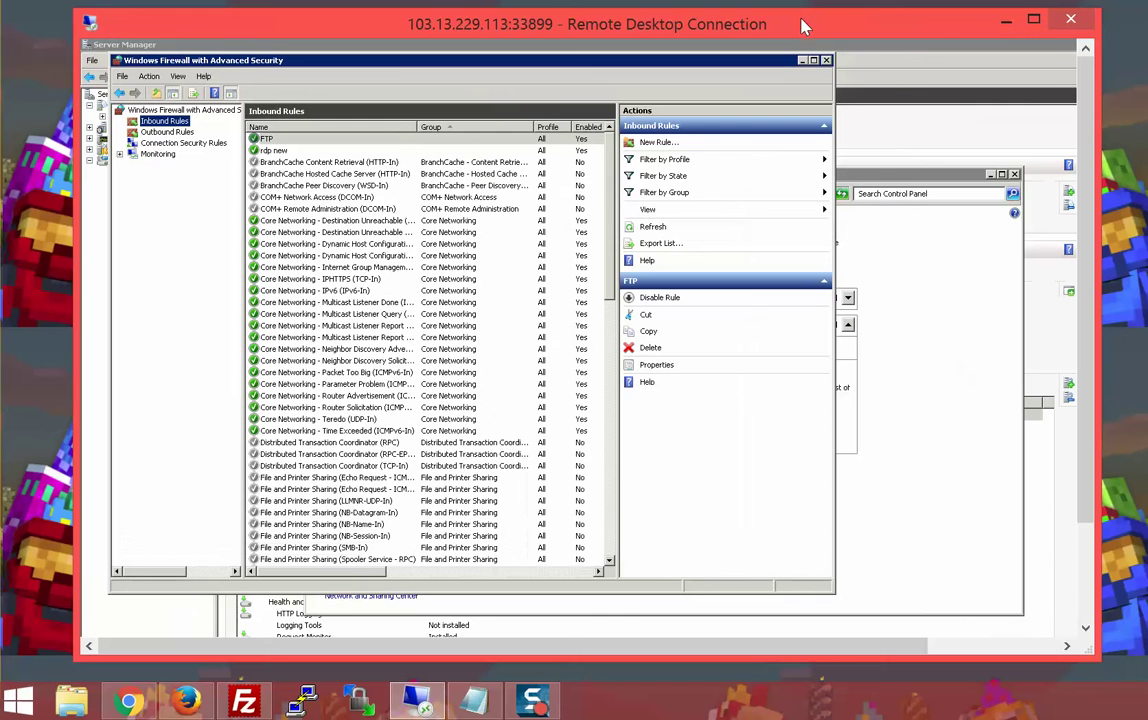
left_click(826, 60)
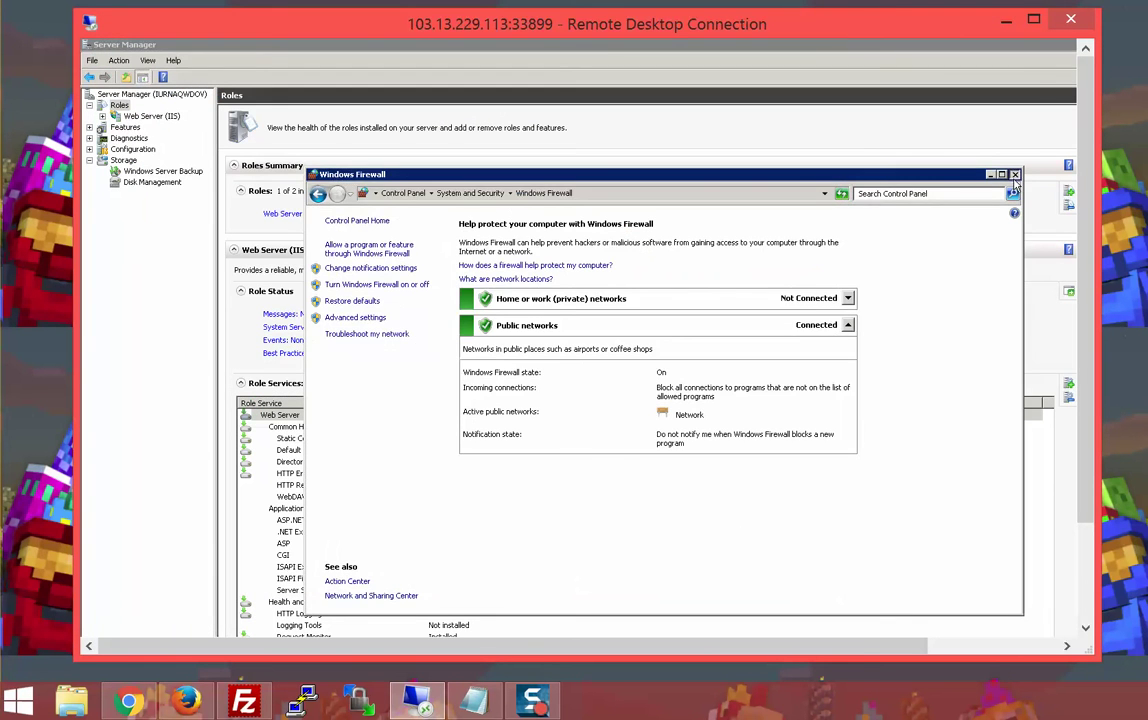
left_click(1014, 175)
Restart the remote server, giving Other (Planned) as the shutdown reason.
scroll(1063, 290, "down", 1)
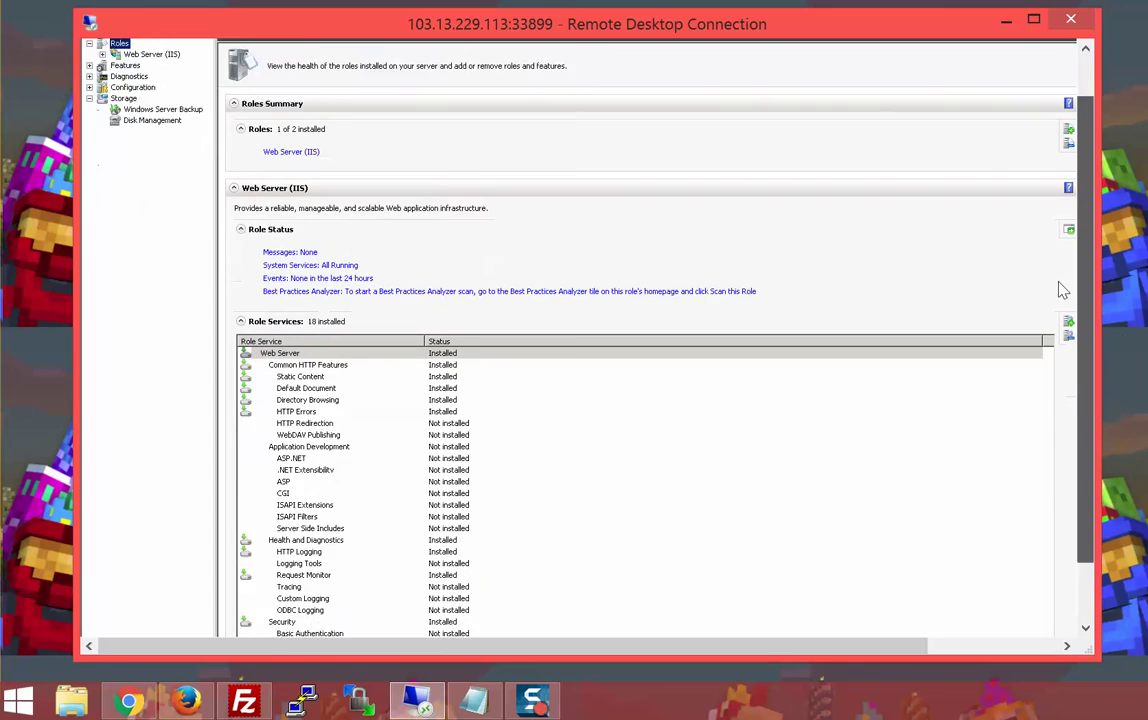
left_click(99, 622)
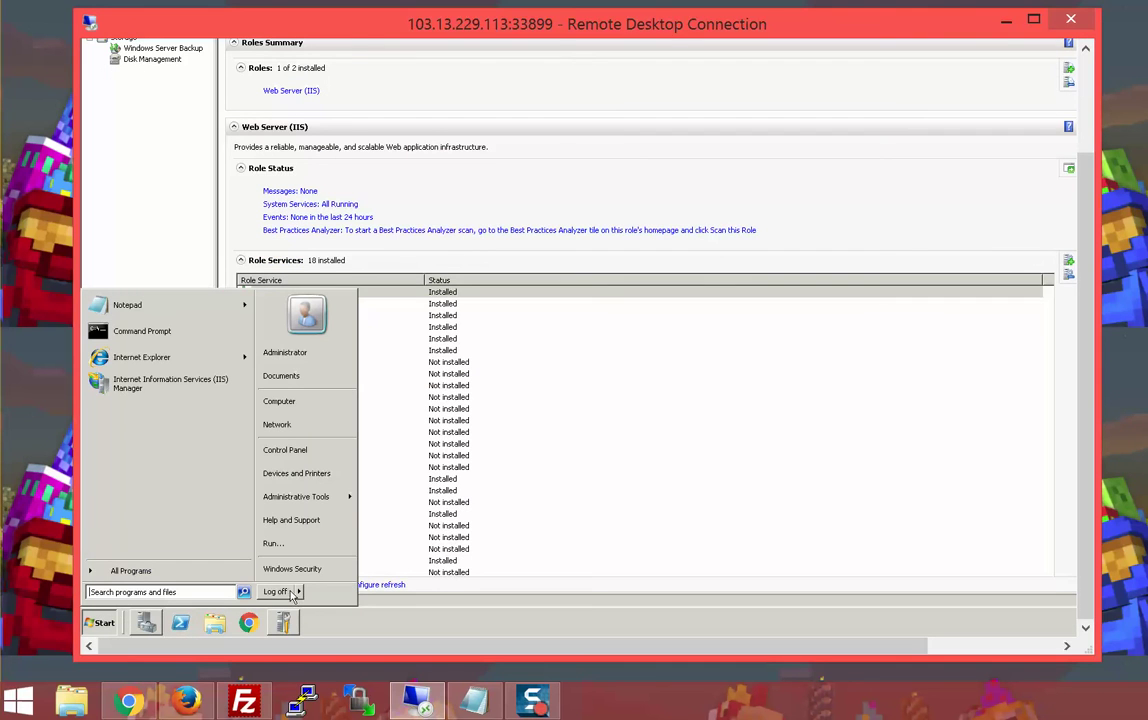
left_click(299, 593)
left_click(333, 574)
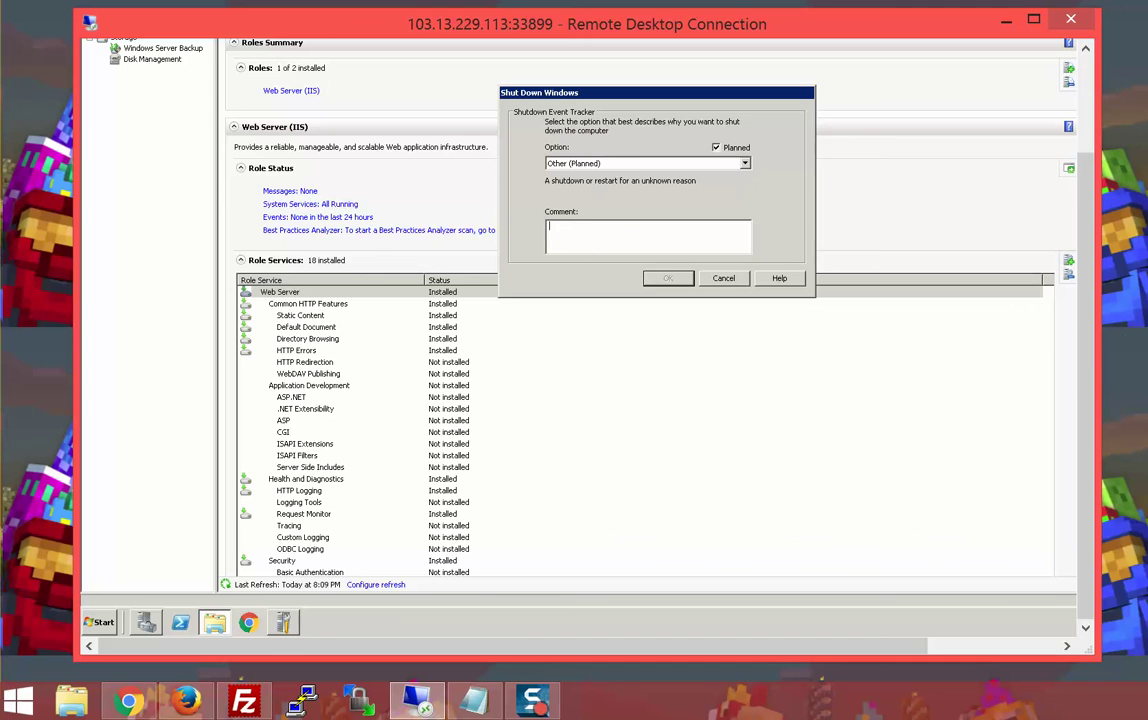
left_click(659, 283)
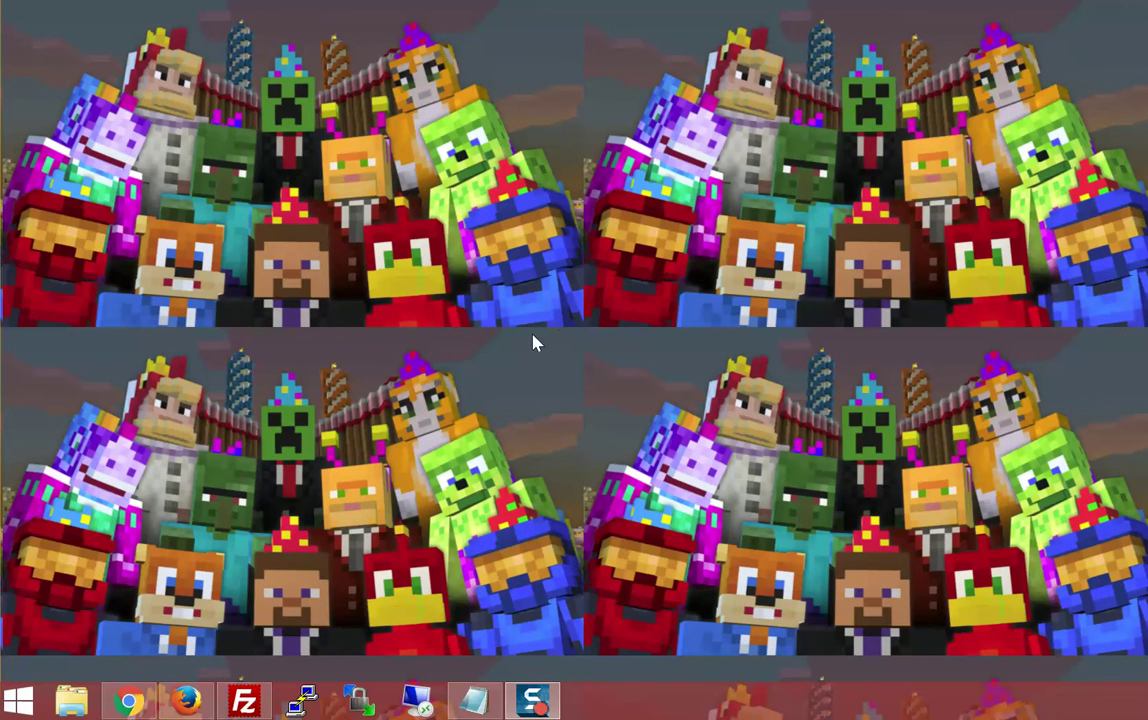
Switch to FileZilla, maximize its window and clear the saved password in the quick connection details.
left_click(250, 701)
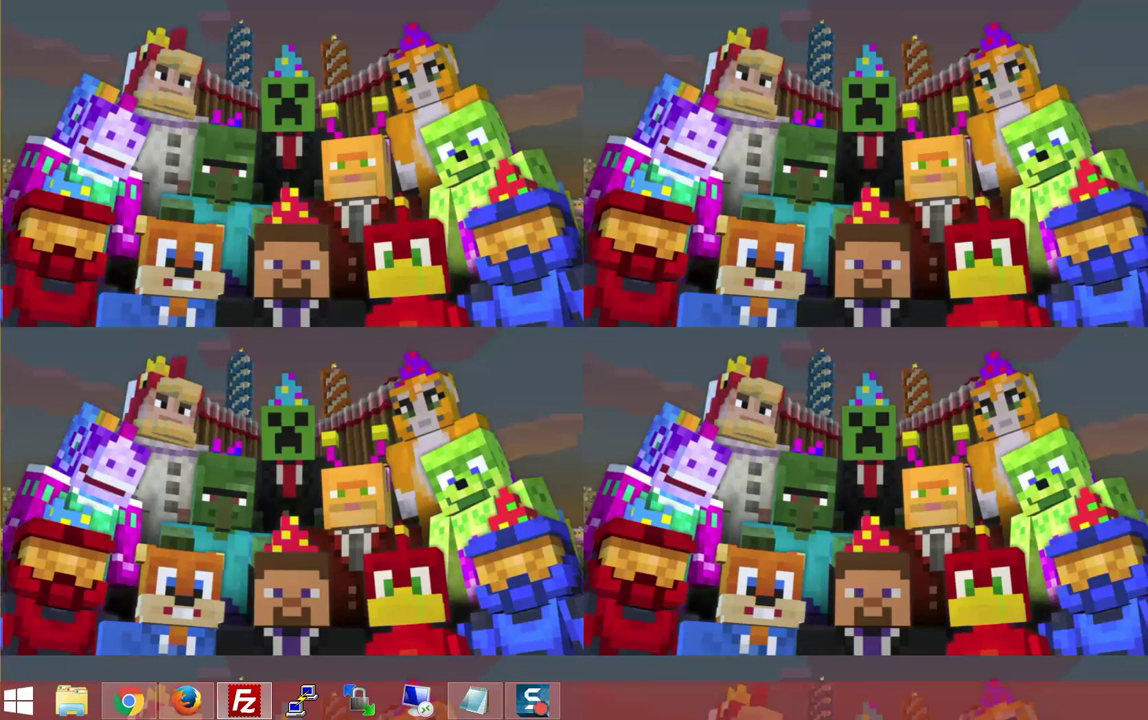
left_click_drag(60, 14, 615, 18)
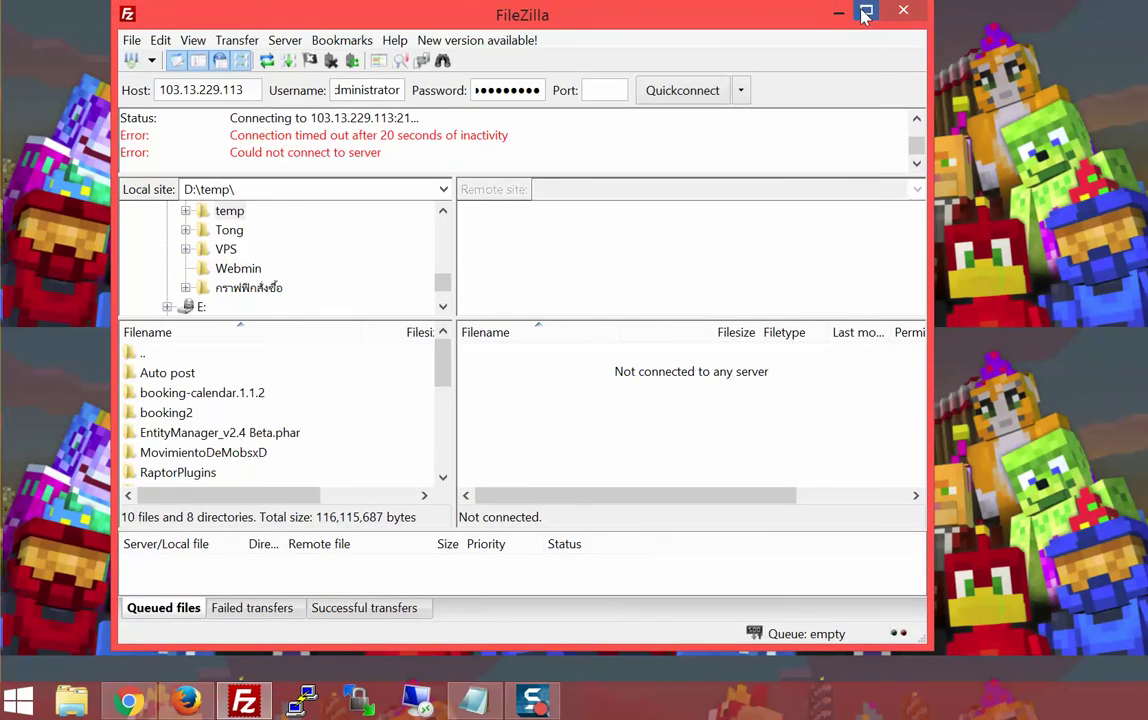
double_click(765, 12)
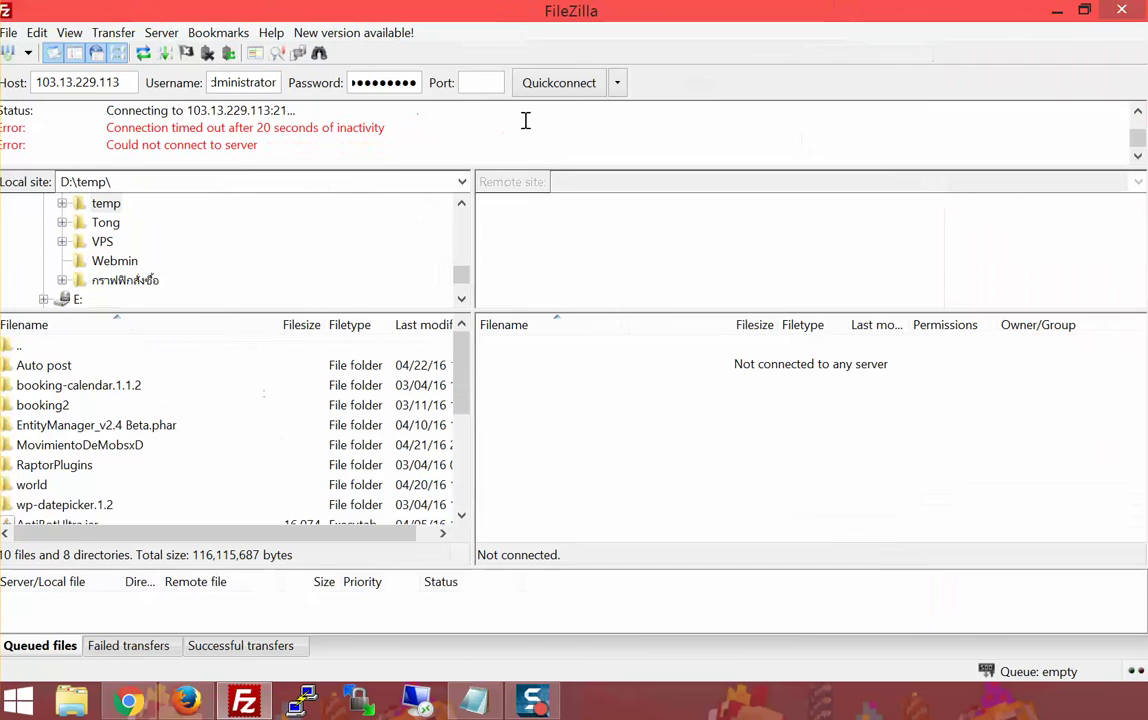
double_click(388, 82)
key("BackSpace")
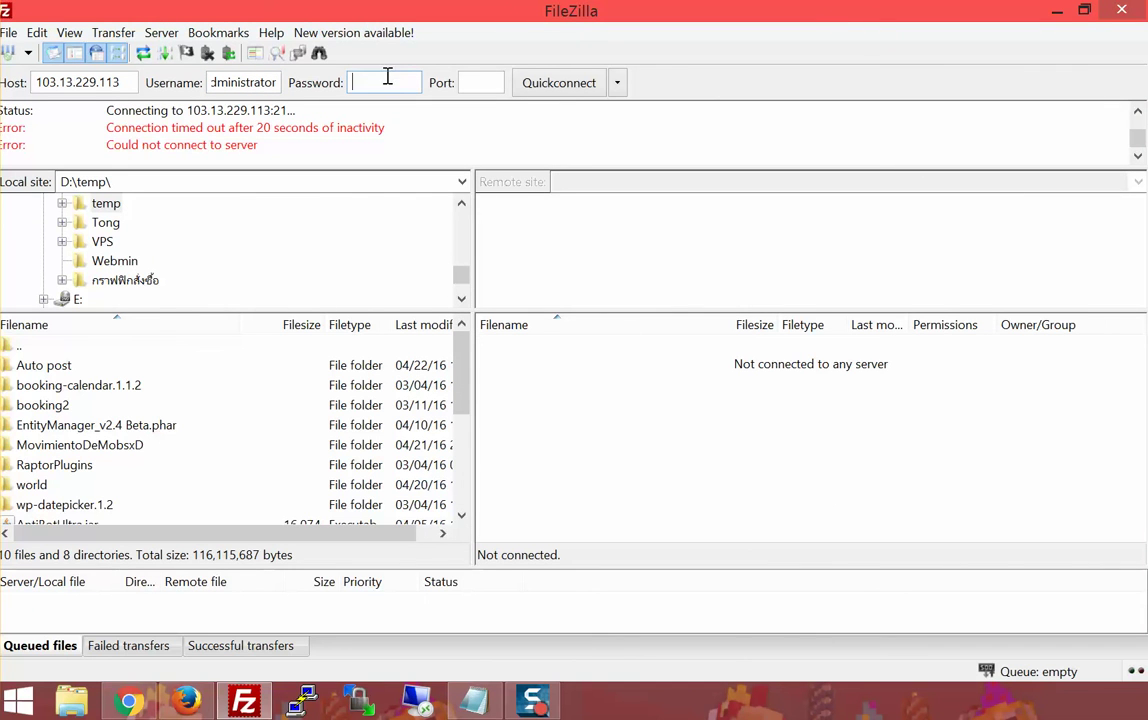
Paste the account password, set port 21, connect to the FTP server and check its root directory before minimizing the window.
left_click(185, 700)
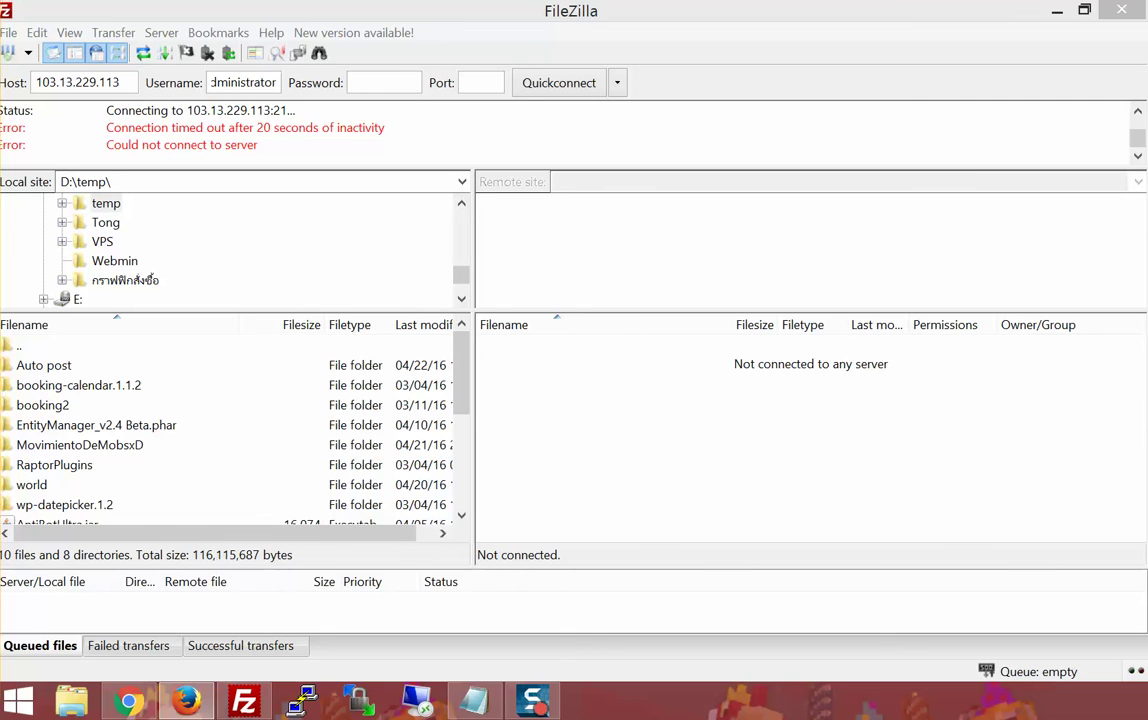
left_click(363, 82)
key("ctrl+v")
left_click(471, 82)
type("21")
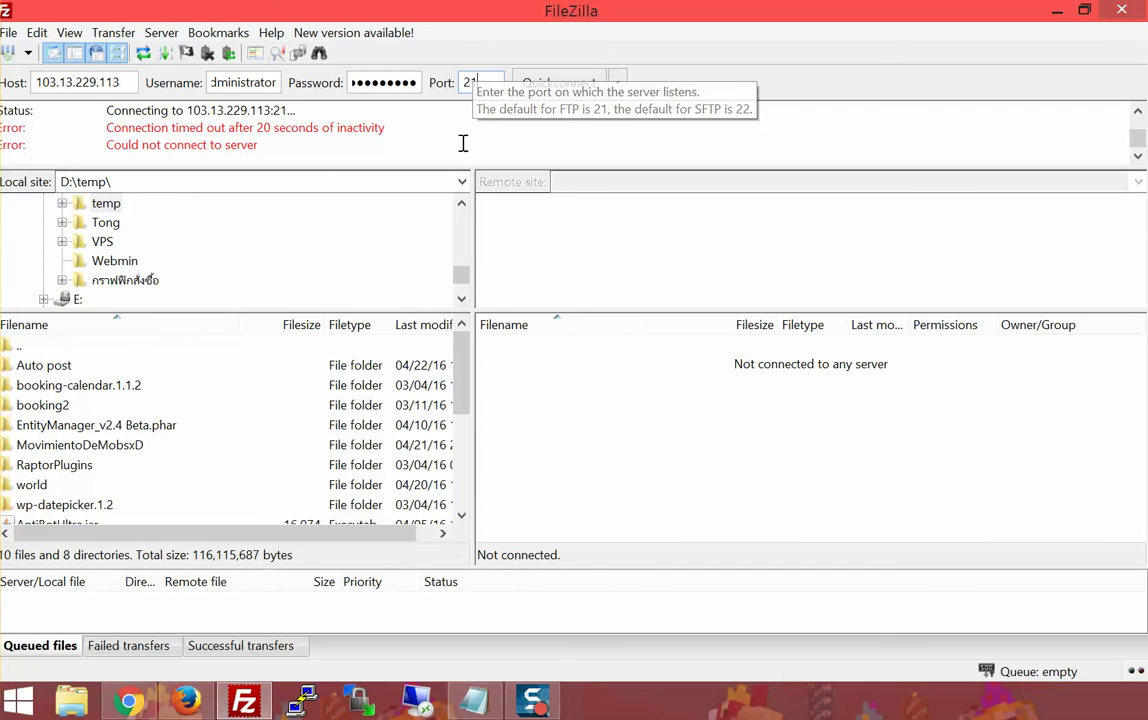
left_click(555, 85)
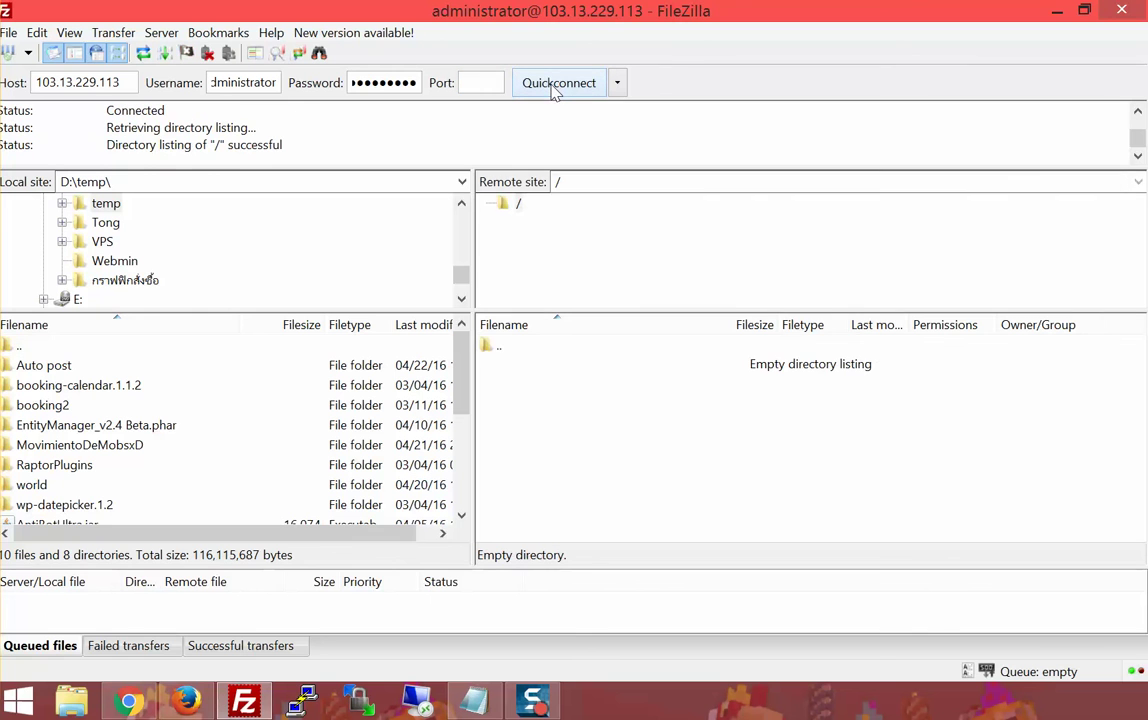
left_click(514, 350)
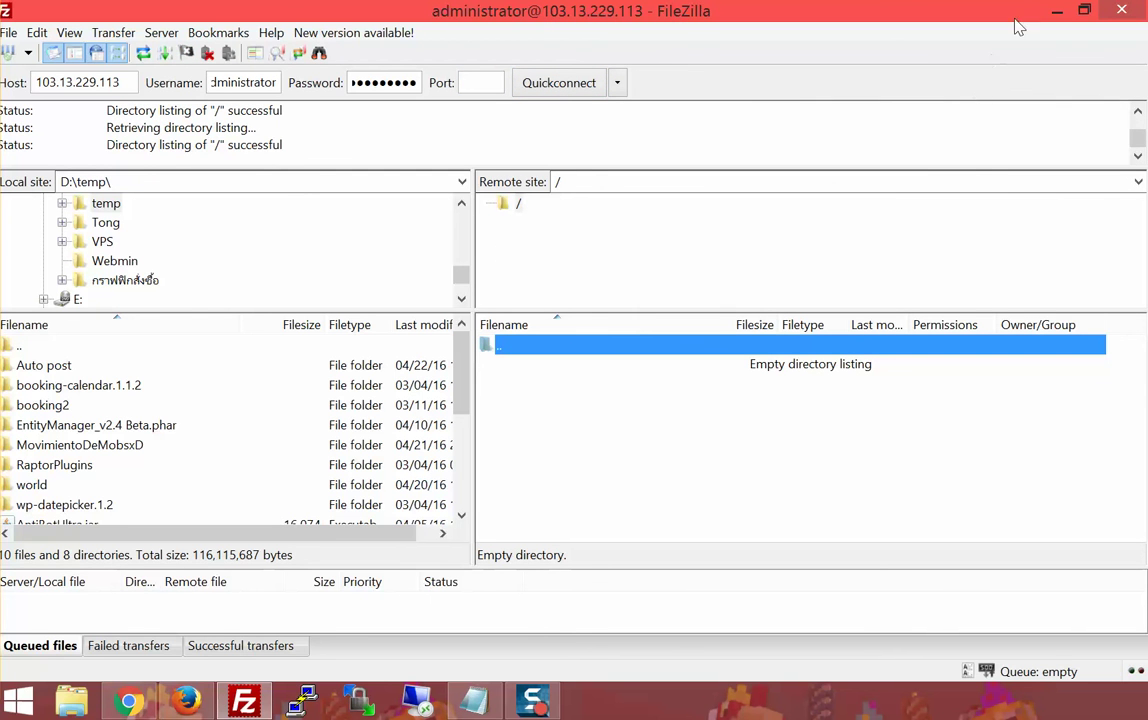
left_click(1057, 10)
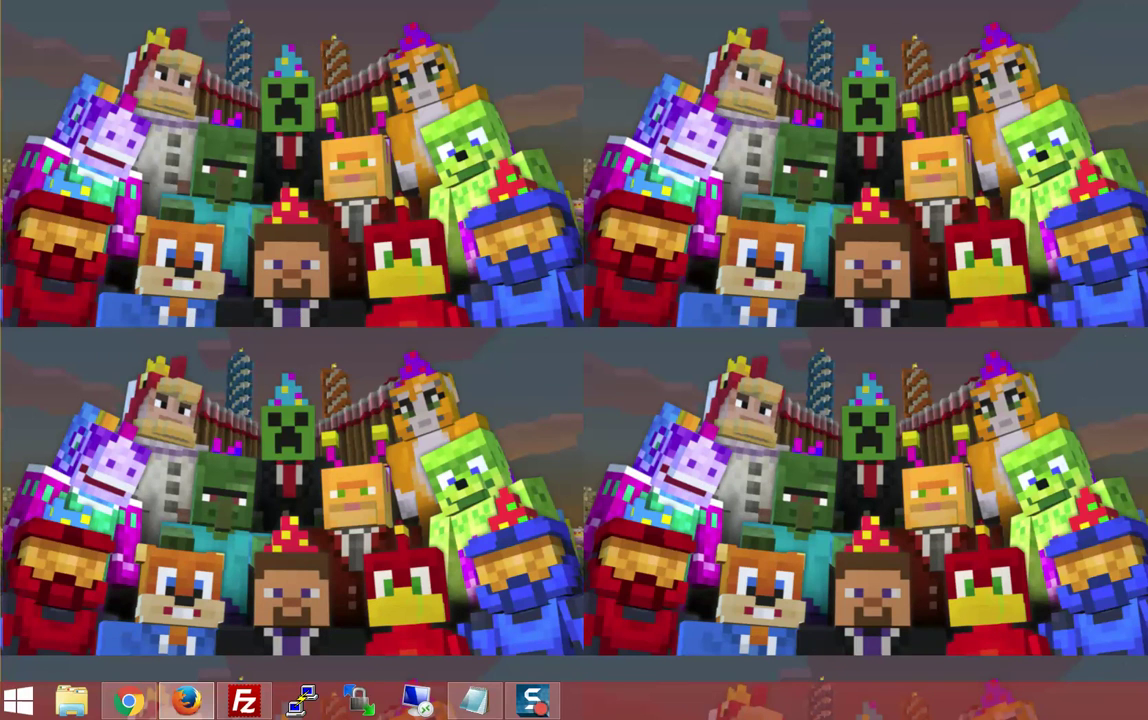